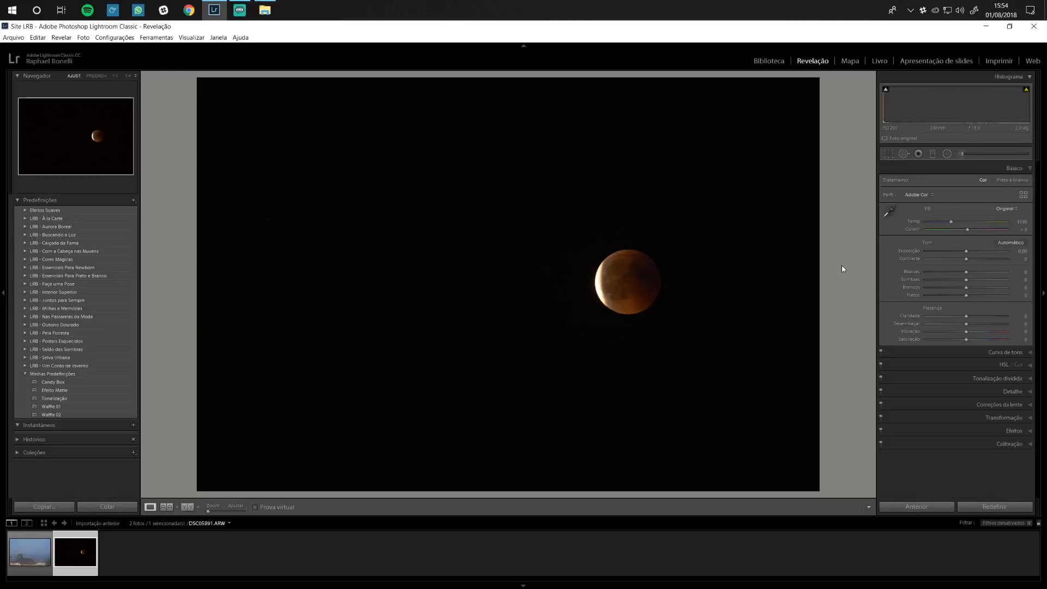
Crop the photo tighter at its original aspect ratio, placing the moon on the upper-right rule-of-thirds intersection.
left_click(890, 155)
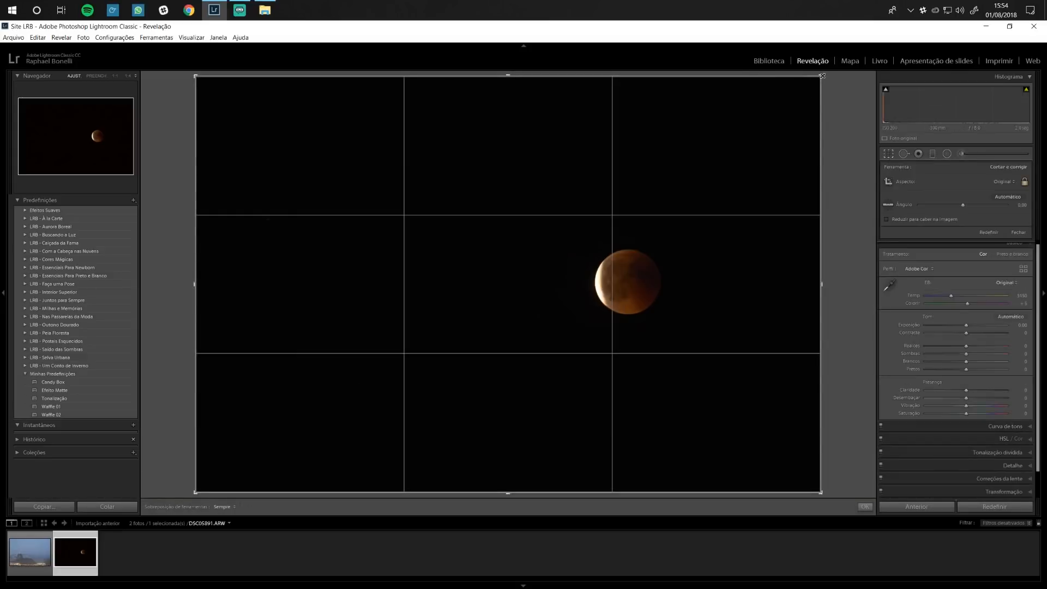
left_click_drag(822, 76, 740, 131)
left_click_drag(615, 343, 518, 311)
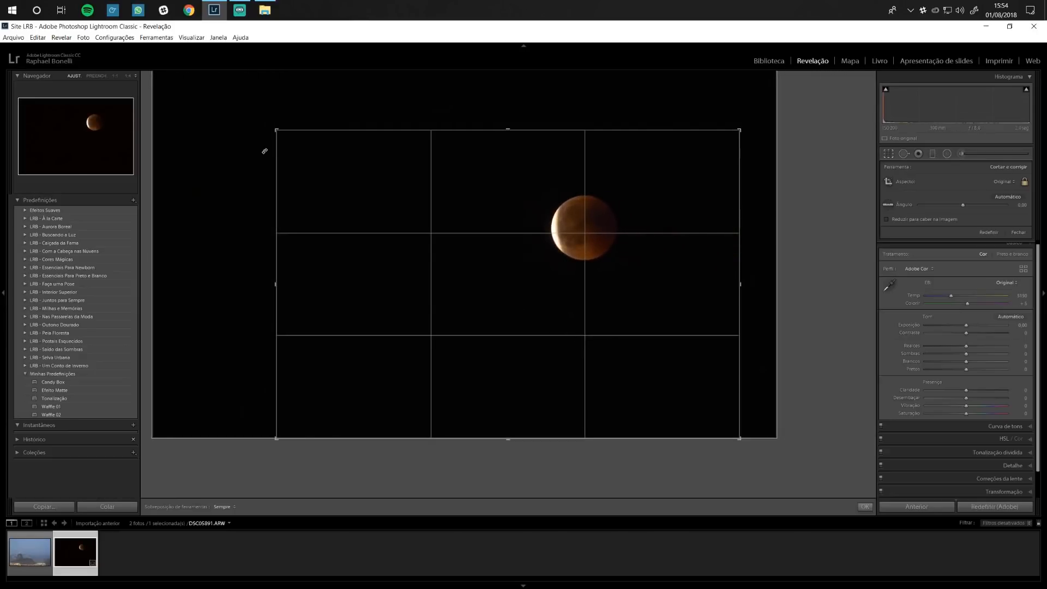
left_click_drag(276, 130, 300, 158)
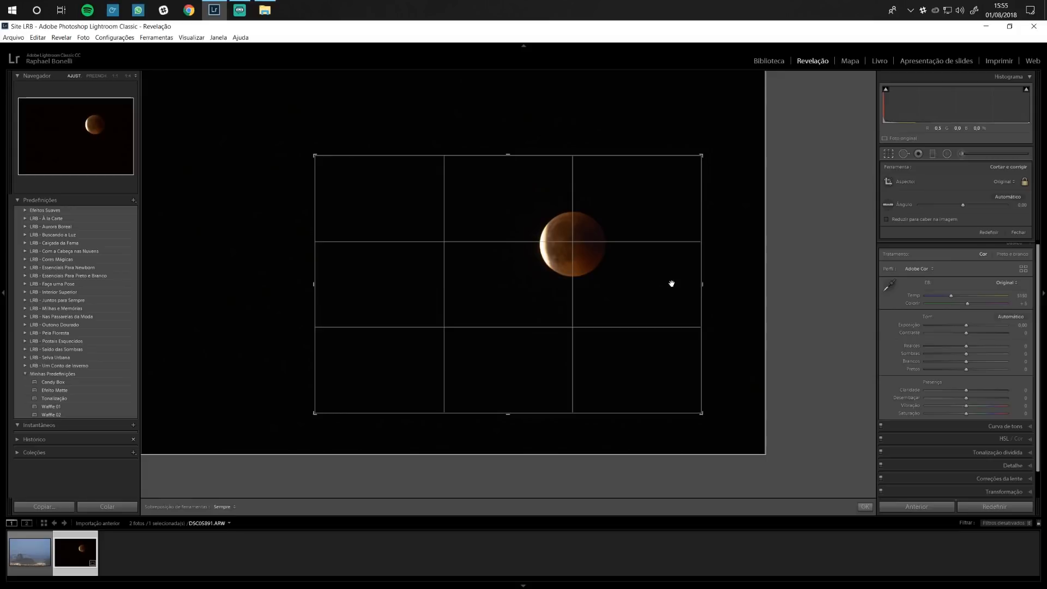
key("Return")
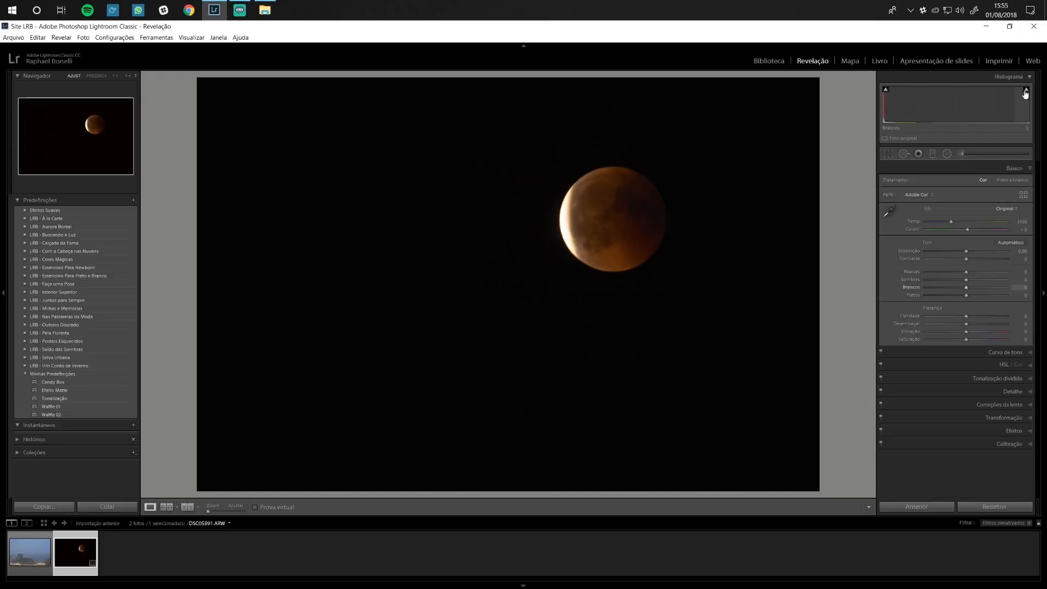
Set the moon photo's Shadows to +95, Highlights to −32 and Exposure to +1.31, checking the result up close.
mouse_move(1026, 91)
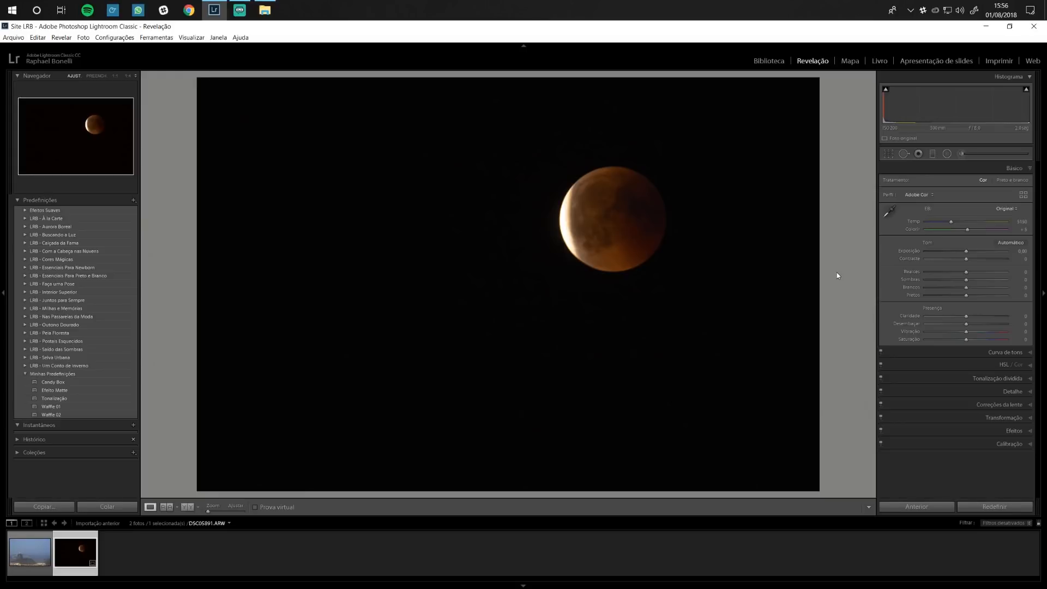
left_click_drag(966, 281, 1005, 281)
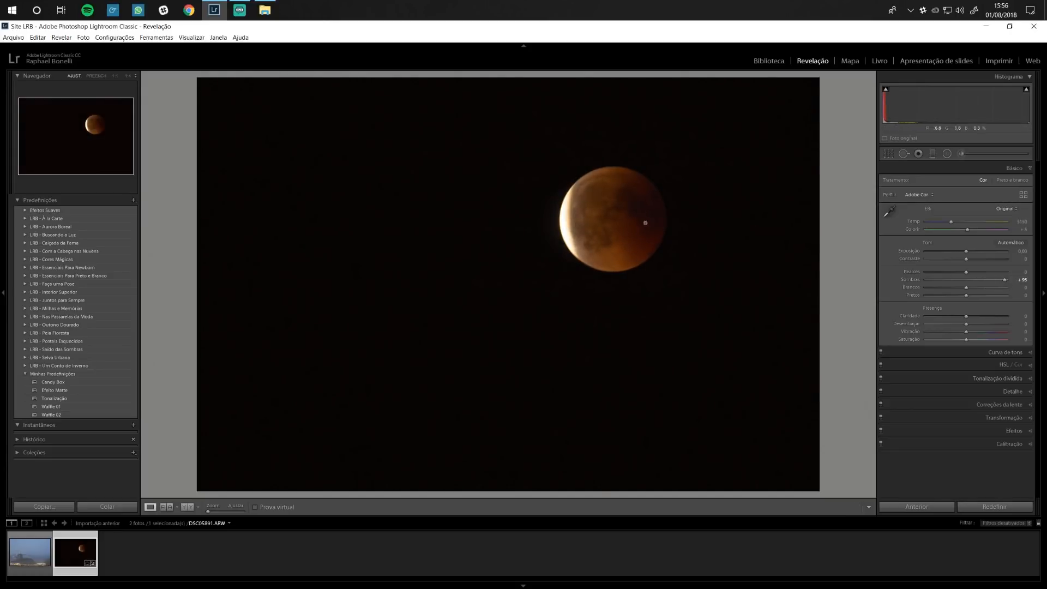
left_click_drag(966, 272, 960, 275)
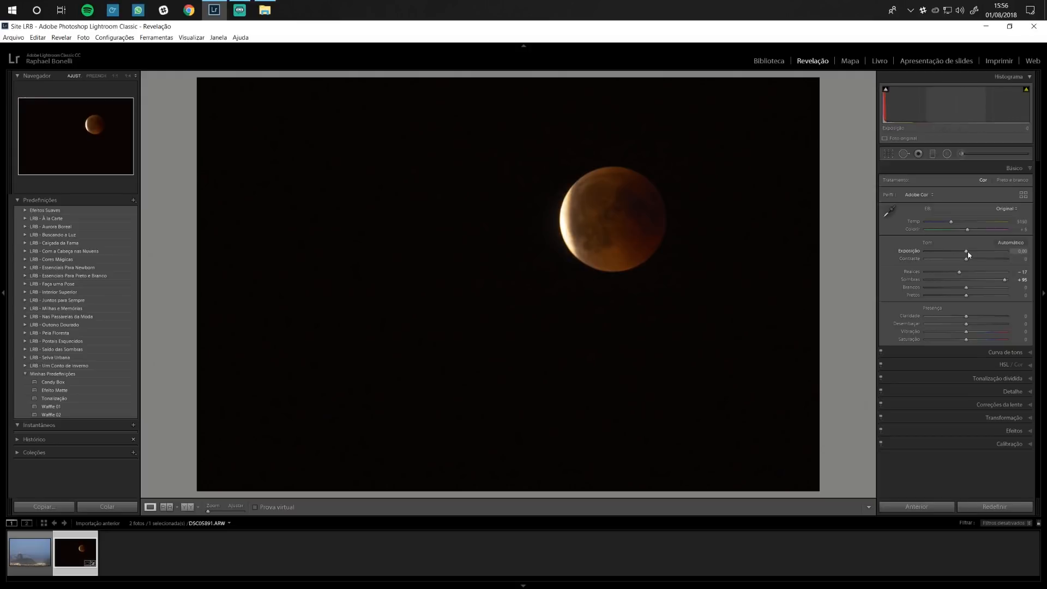
left_click_drag(967, 251, 953, 272)
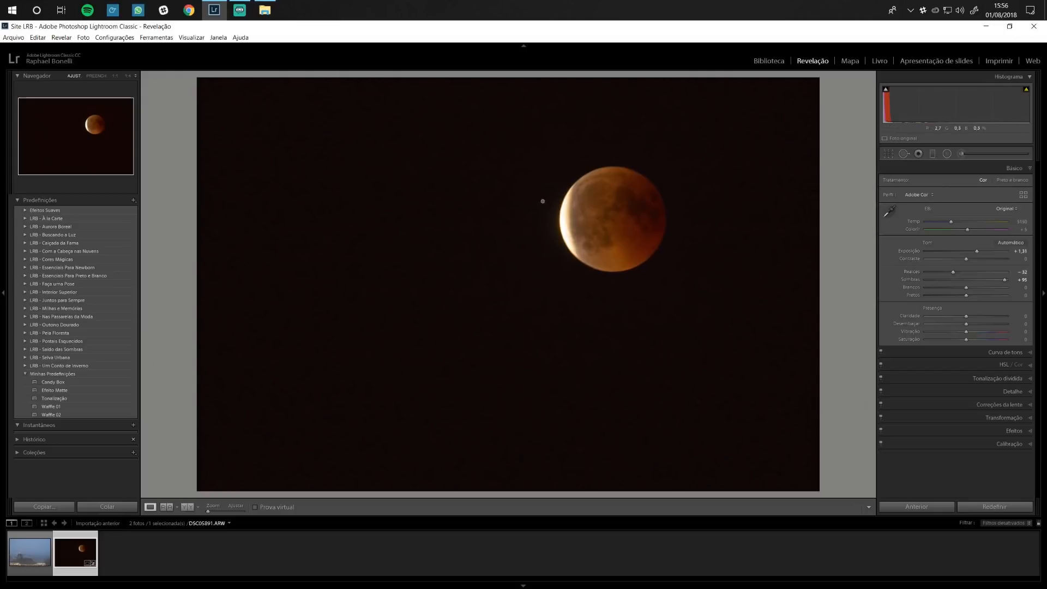
left_click(521, 238)
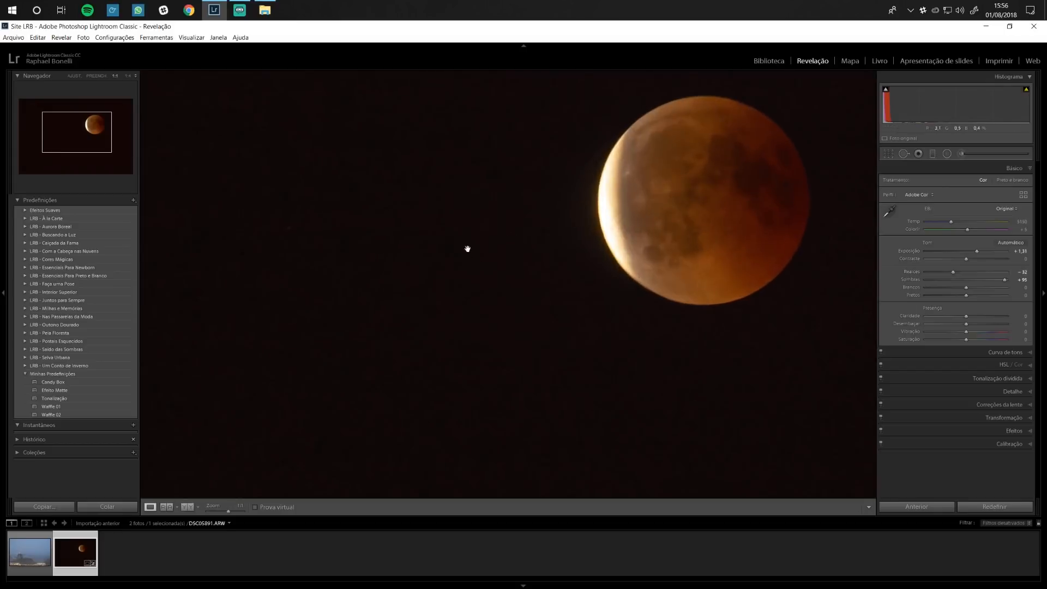
left_click(499, 228)
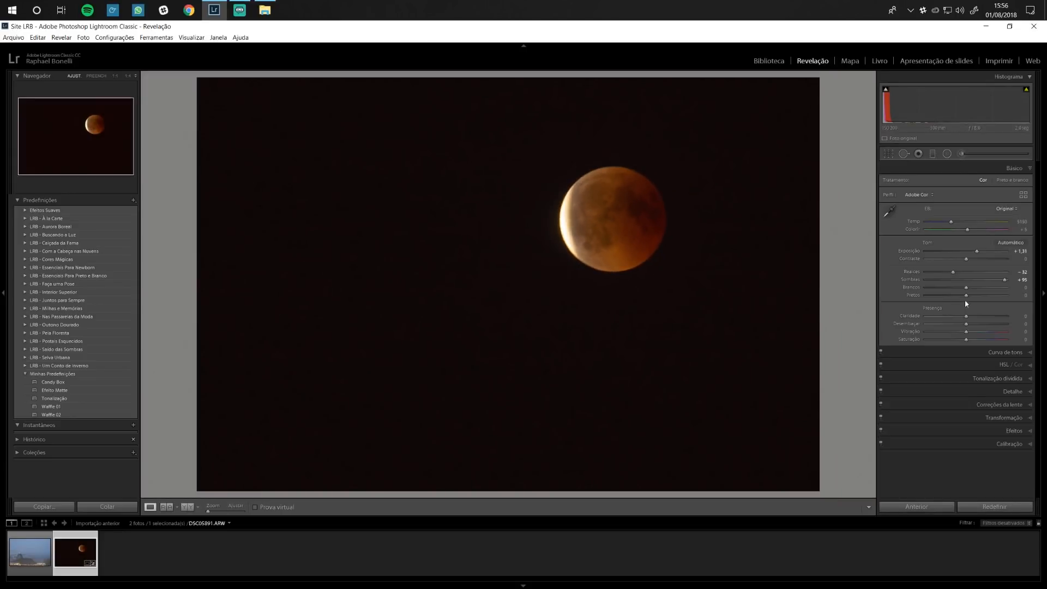
Set Blacks to −19, Clarity to +51 and Saturation to +11 in the basic adjustments.
left_click_drag(966, 297, 961, 297)
left_click(885, 90)
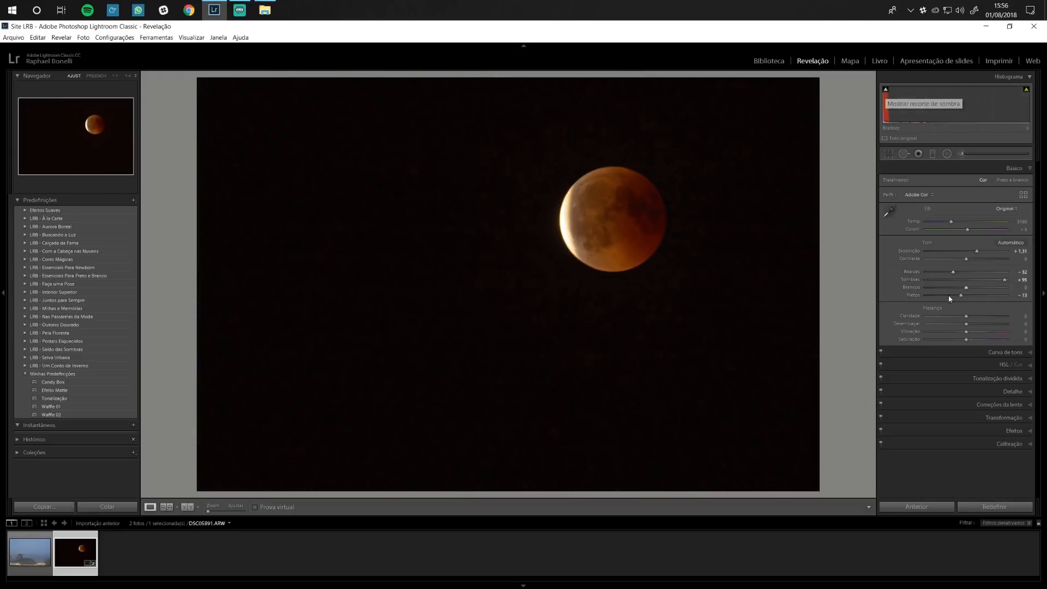
left_click_drag(961, 298, 959, 298)
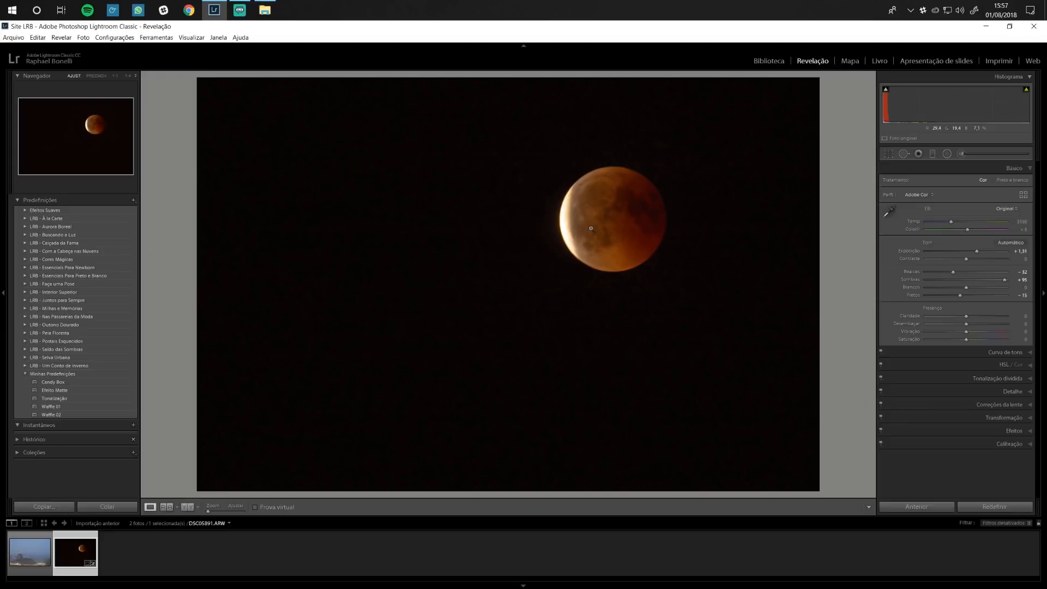
left_click_drag(964, 316, 987, 316)
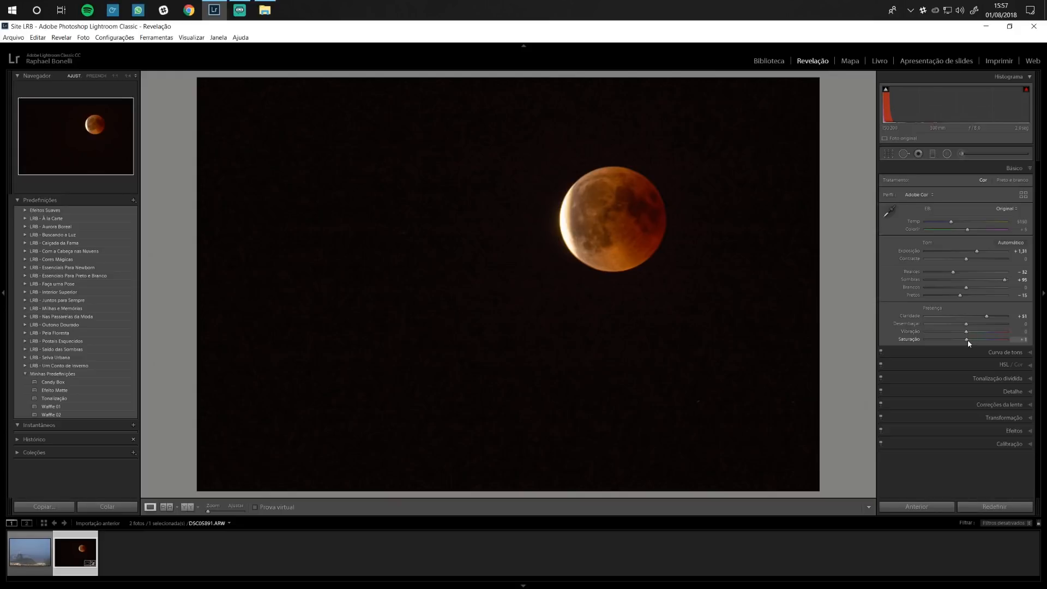
left_click_drag(973, 342, 972, 343)
Reduce the noise around the moon with luminance noise reduction at 36 and color noise reduction at 62.
left_click(675, 202)
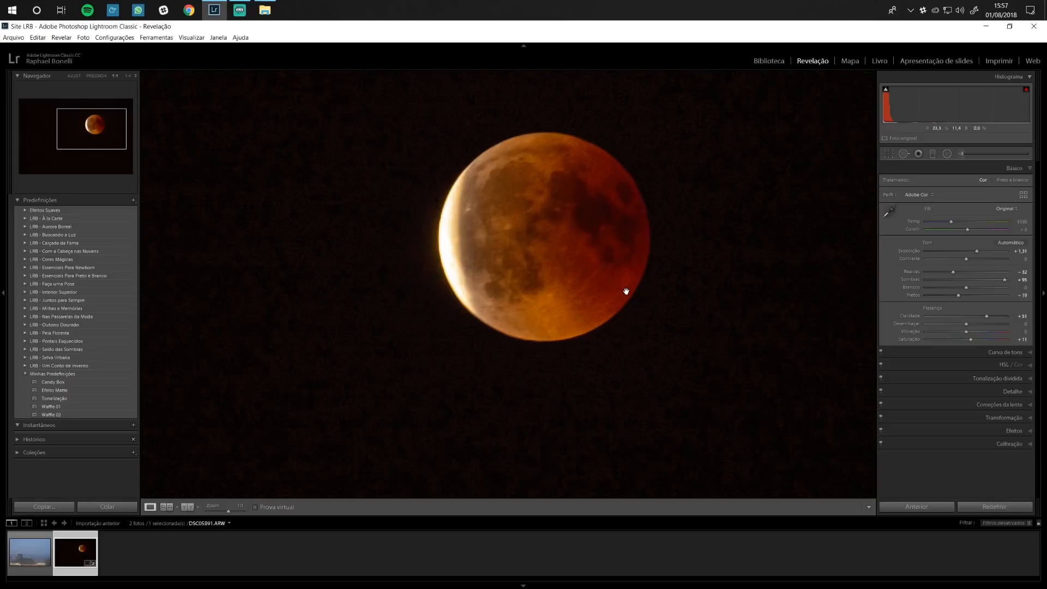
left_click_drag(508, 223, 561, 283)
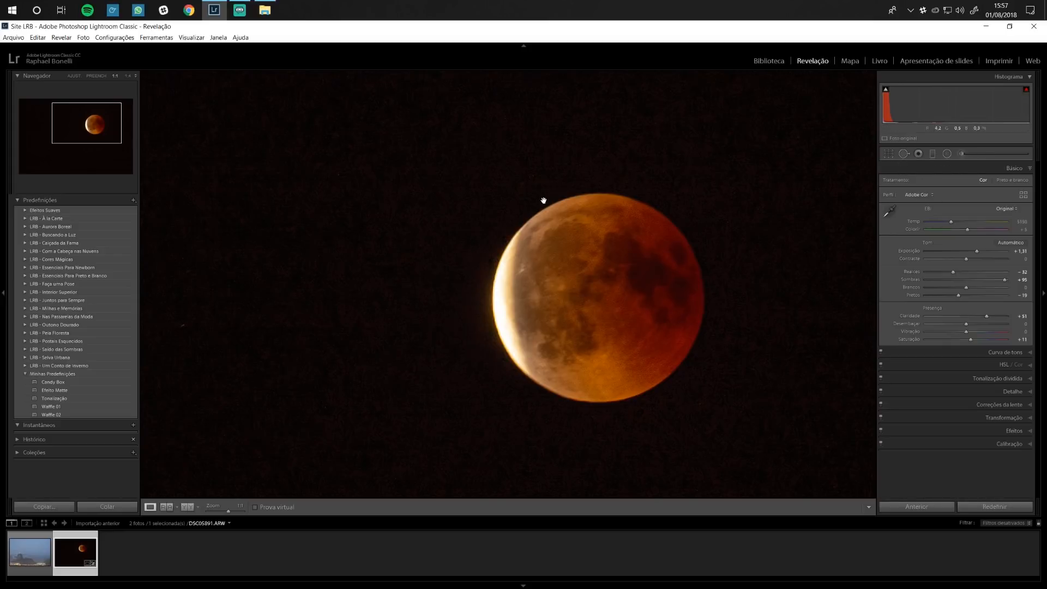
left_click(1030, 390)
left_click_drag(925, 286, 953, 285)
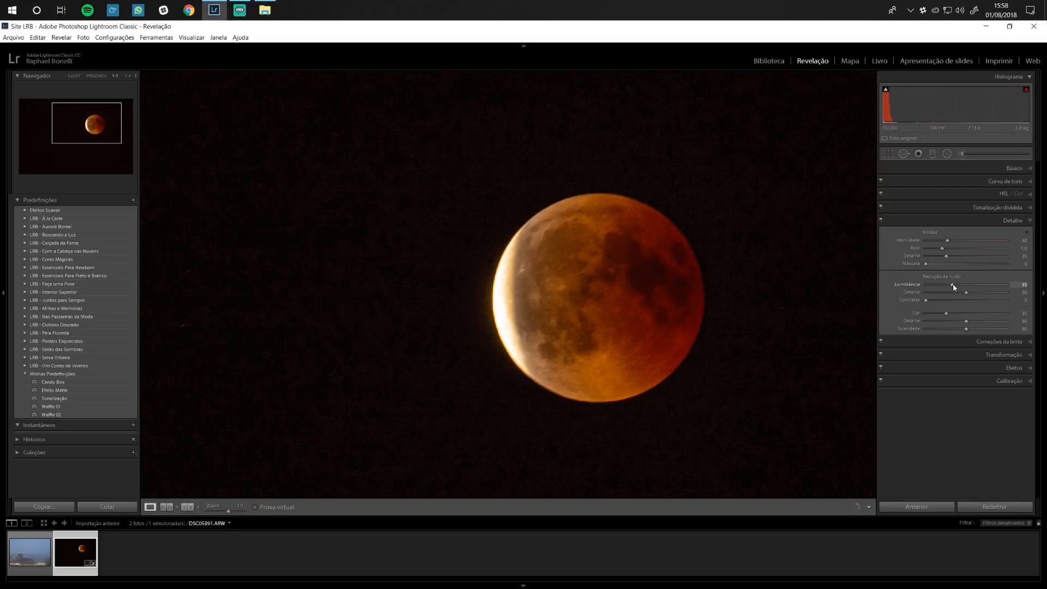
left_click_drag(953, 287, 956, 288)
left_click_drag(947, 313, 964, 315)
left_click_drag(975, 317, 978, 317)
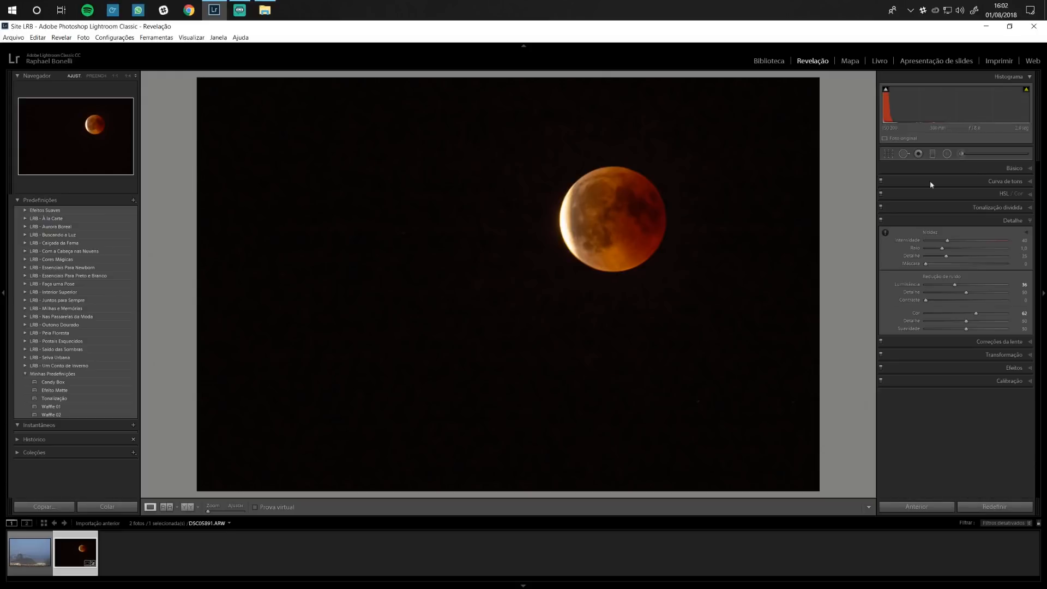
Add a large circular radial filter centred on the moon, about three times its diameter, and invert it to affect the inside.
left_click(947, 154)
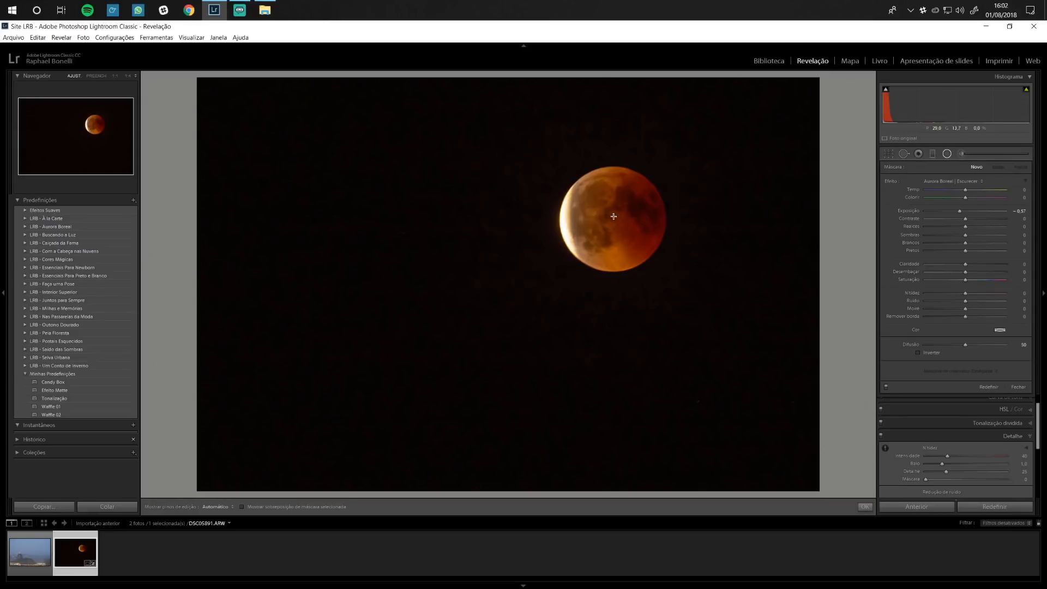
key("shift")
left_click_drag(614, 216, 664, 294)
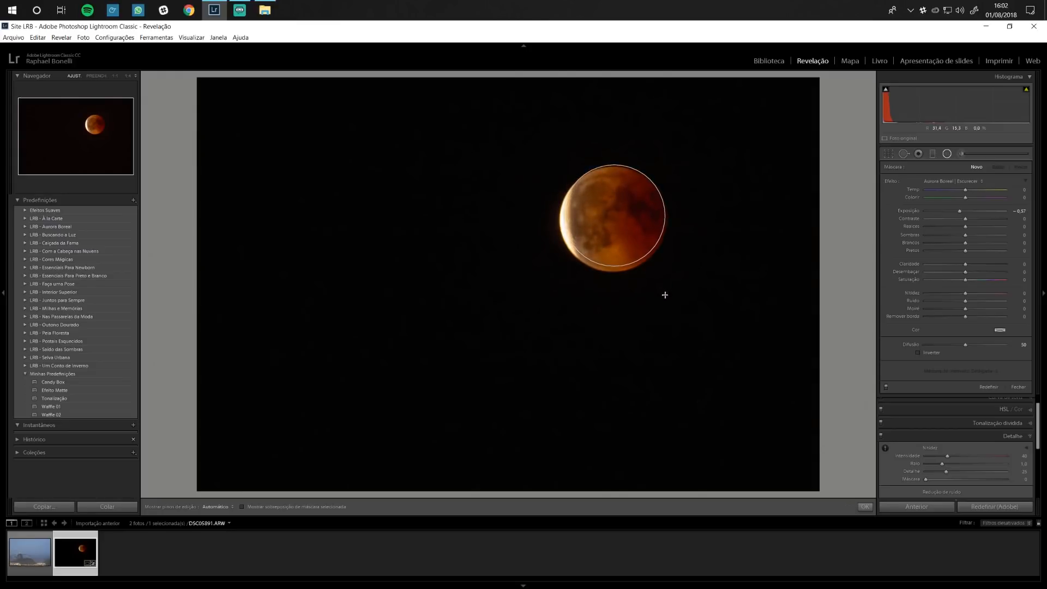
left_click_drag(614, 216, 776, 219)
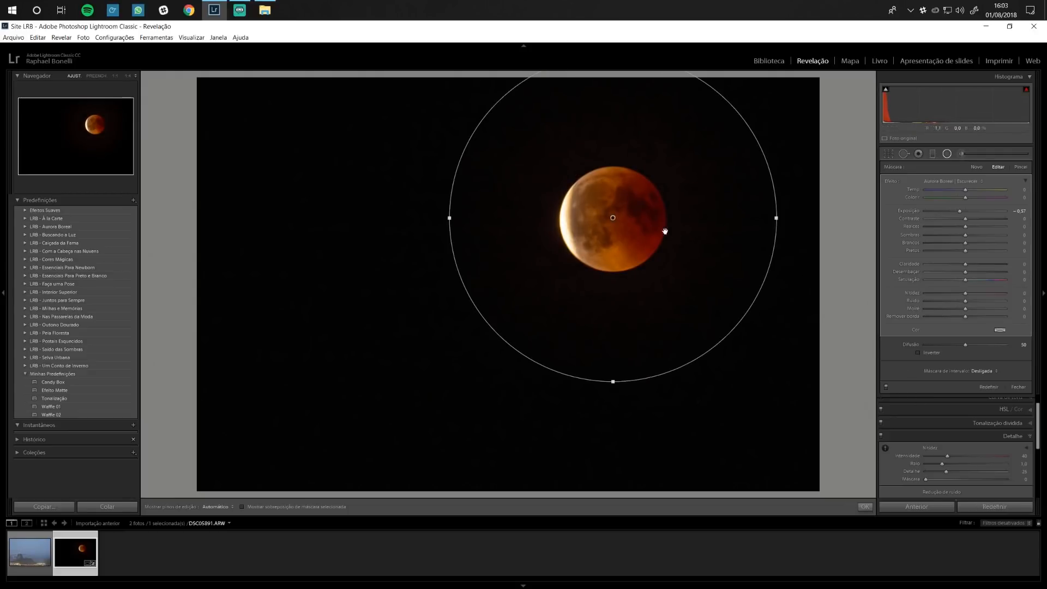
key("o")
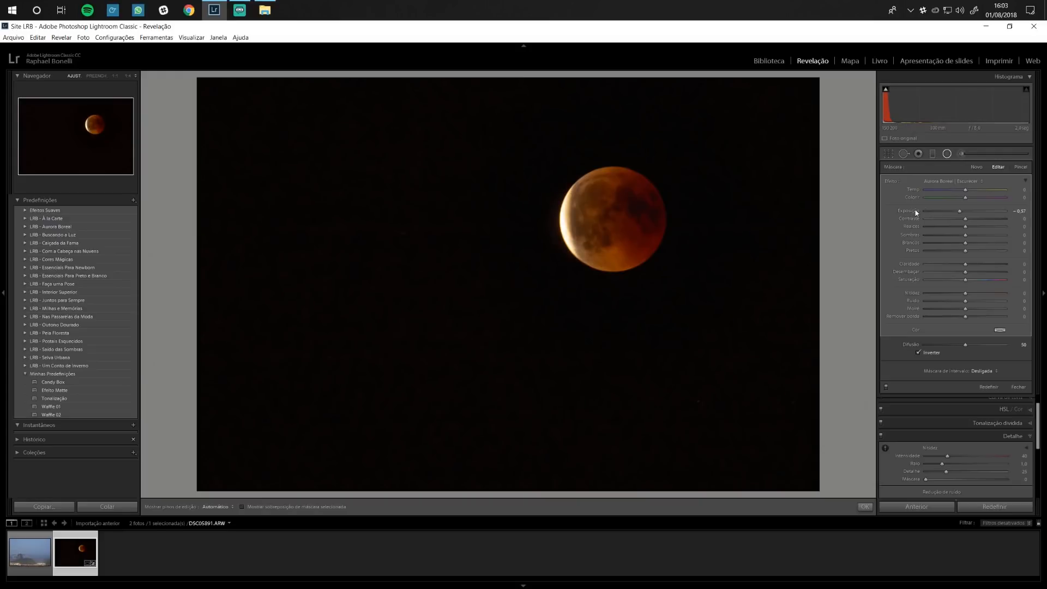
Set the large radial filter's exposure to 0.25 and shadows to 65, and compare the photo with and without it.
left_click_drag(966, 210, 971, 216)
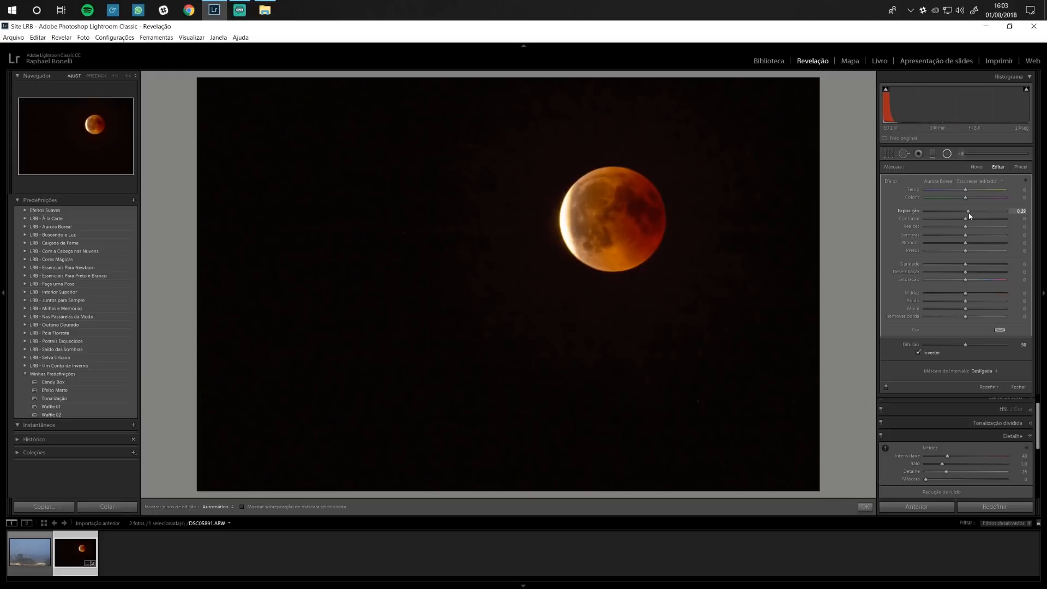
left_click_drag(969, 215, 980, 238)
left_click_drag(985, 239, 990, 238)
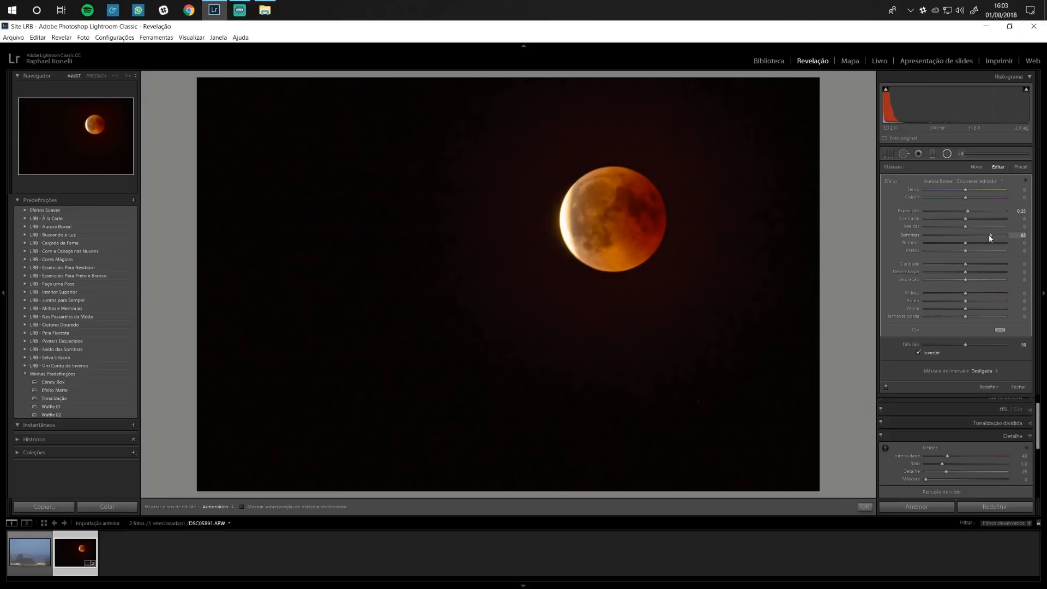
left_click_drag(990, 238, 991, 239)
left_click(886, 387)
left_click(887, 387)
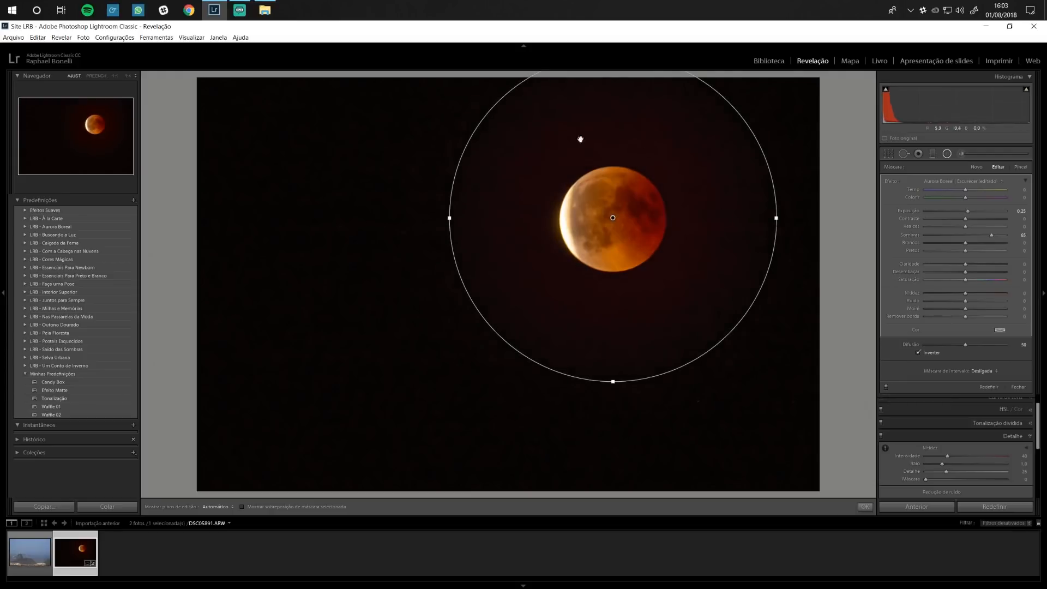
left_click(885, 387)
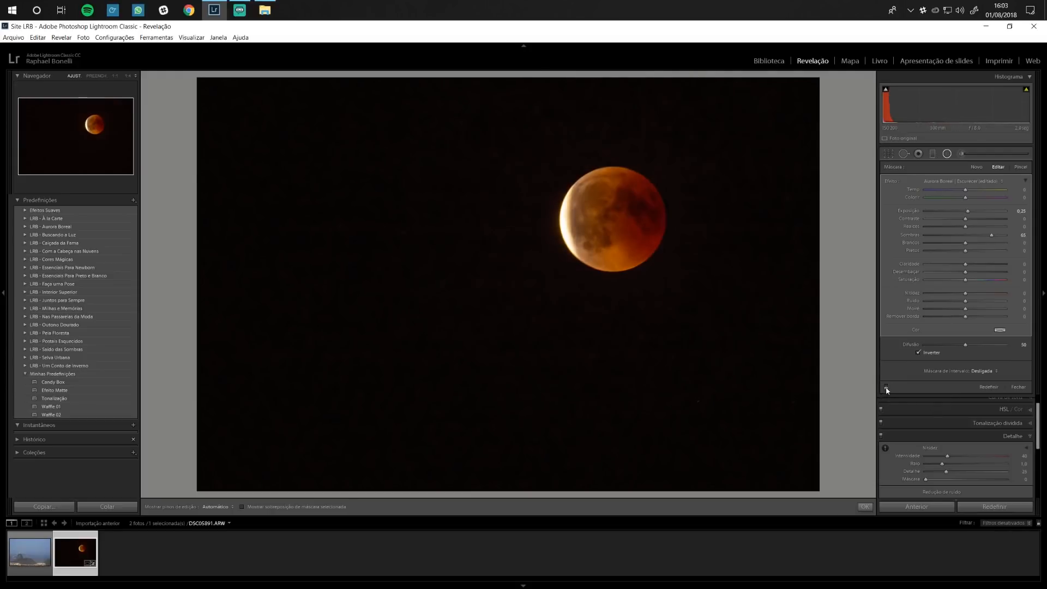
left_click(885, 387)
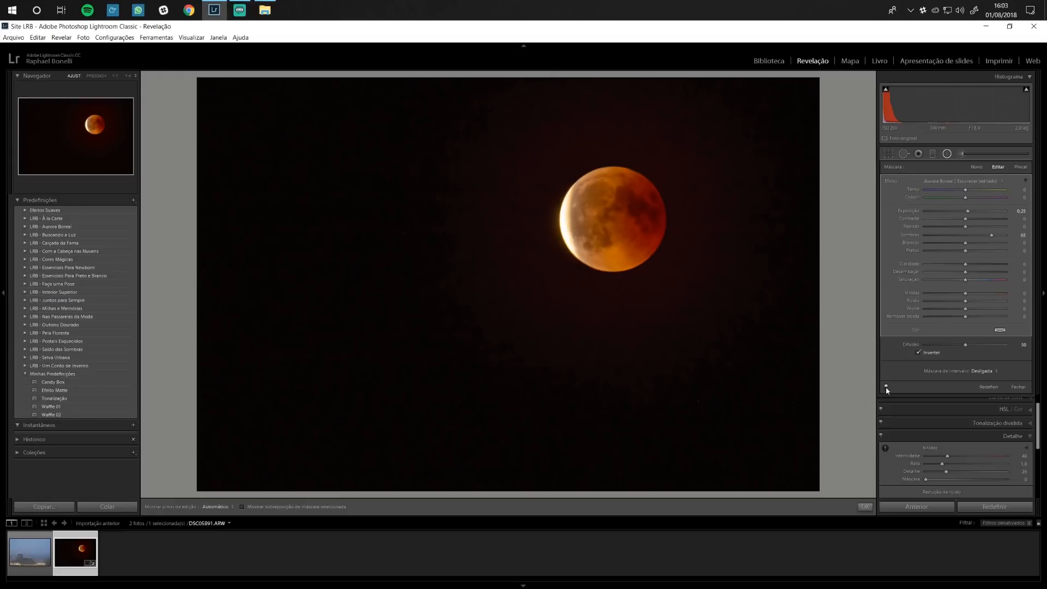
Create a second circular radial filter and fit it to the edge of the moon's disc.
left_click(977, 167)
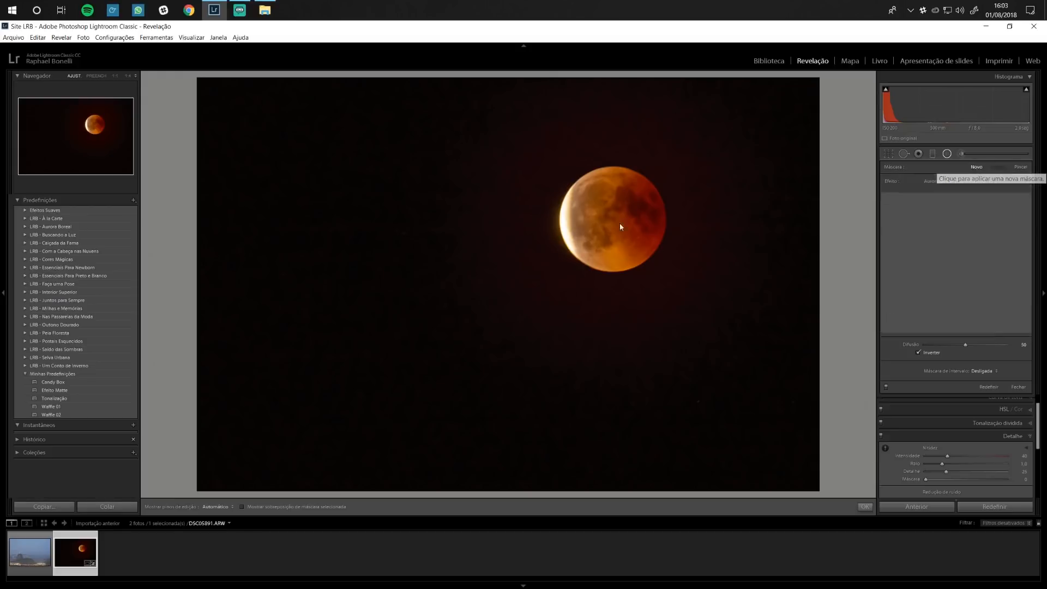
left_click_drag(614, 210, 656, 253)
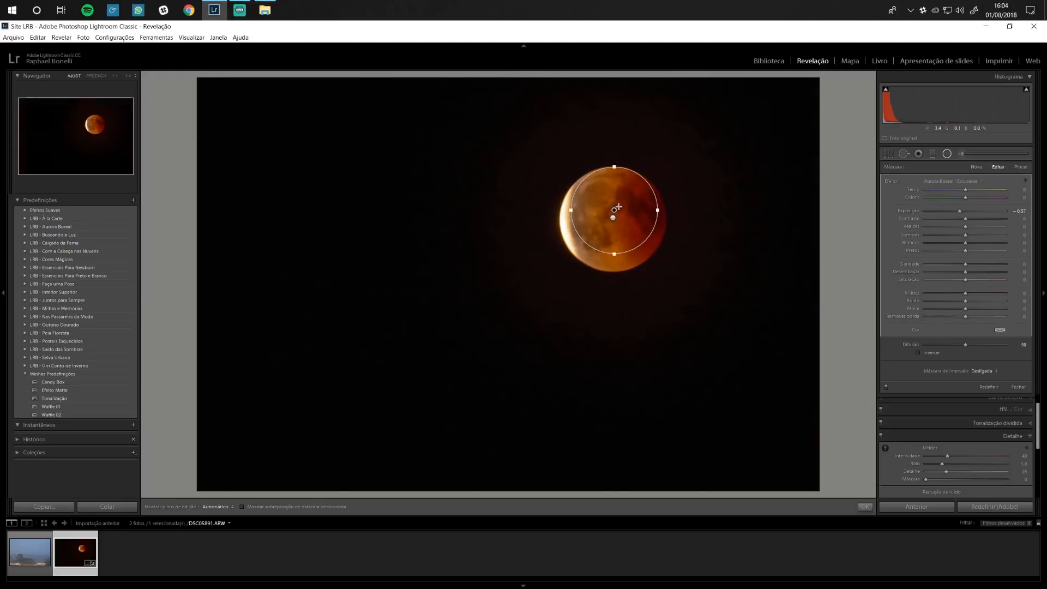
left_click_drag(616, 208, 664, 219)
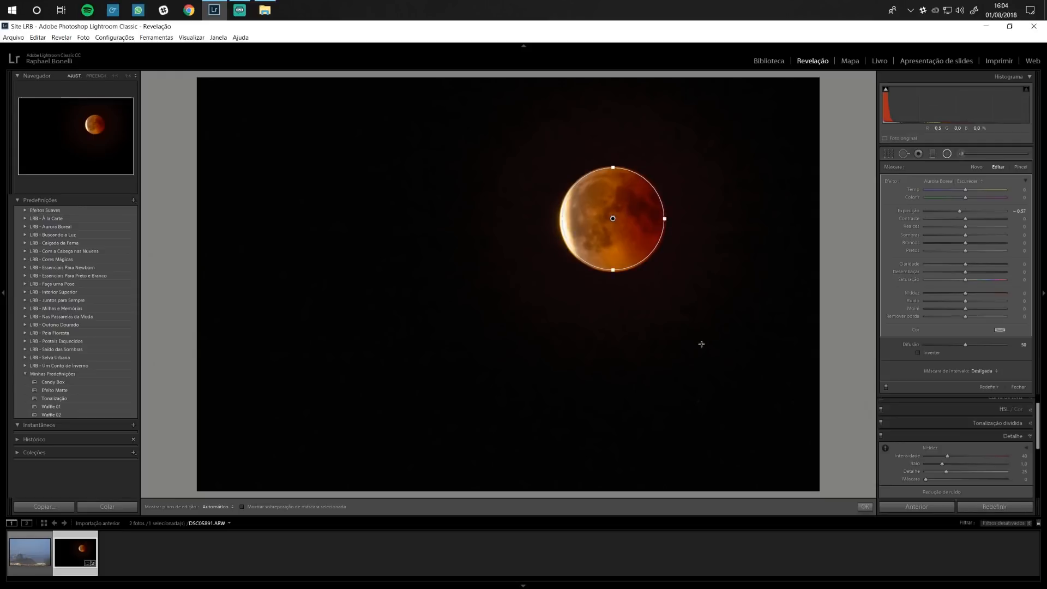
Invert the second radial filter's mask to cover the moon and set its feather to 12, using the mask overlay as a guide.
left_click(270, 505)
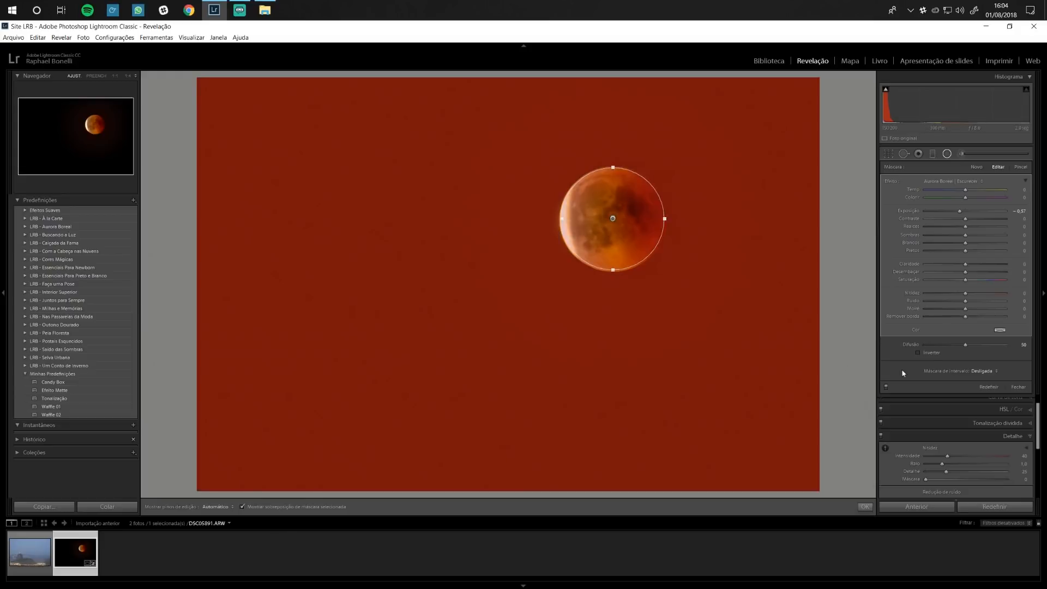
left_click(923, 352)
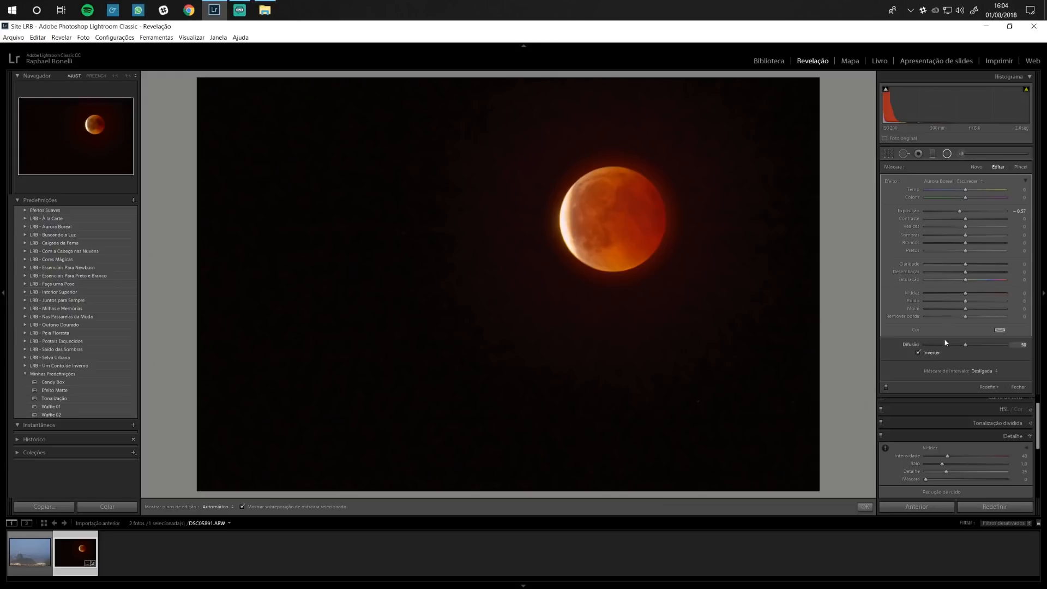
left_click_drag(954, 346, 925, 346)
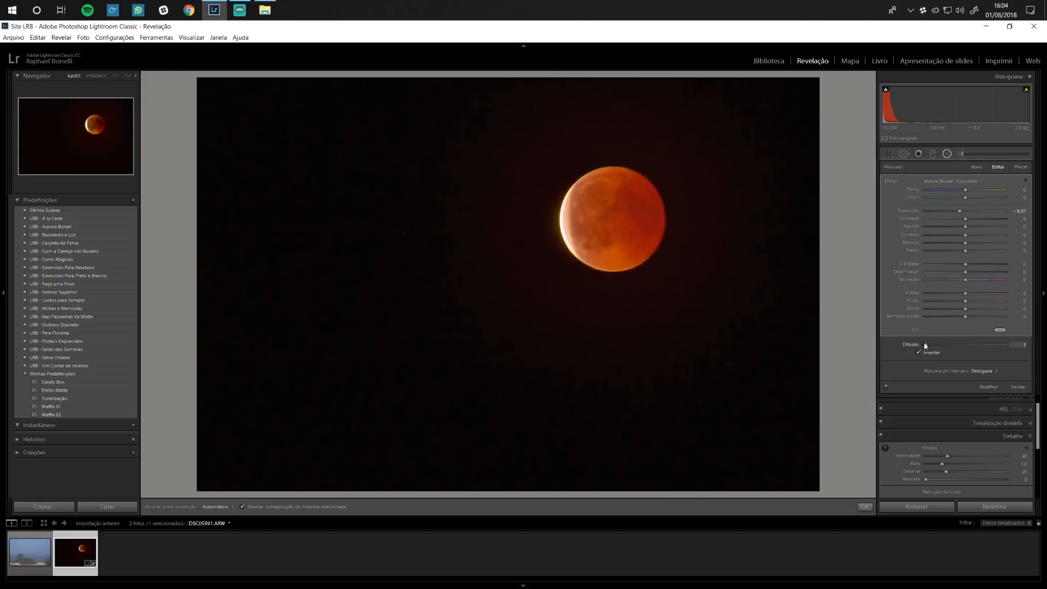
left_click_drag(925, 346, 936, 349)
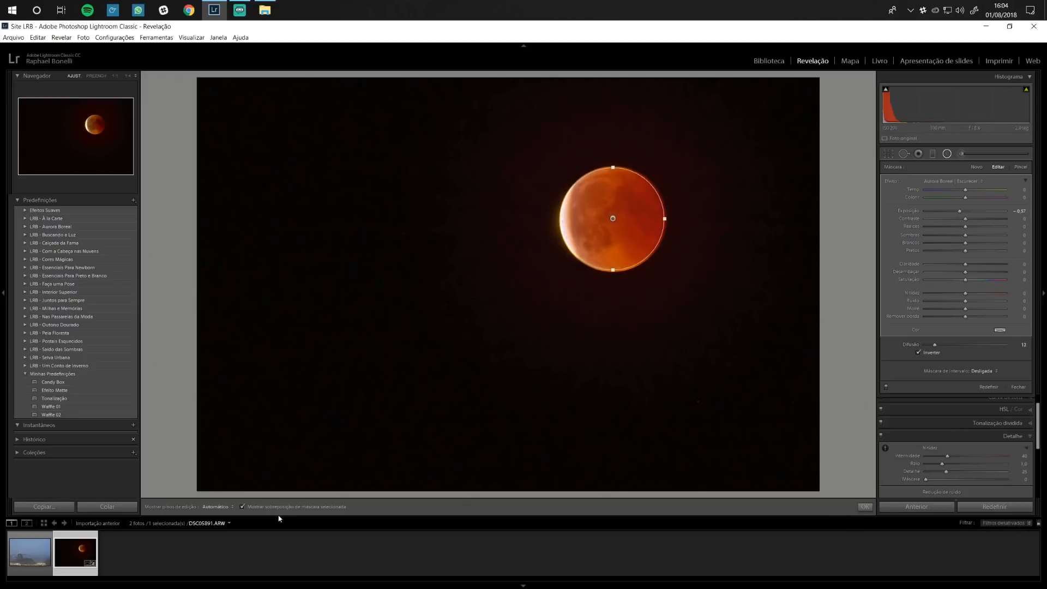
left_click(242, 506)
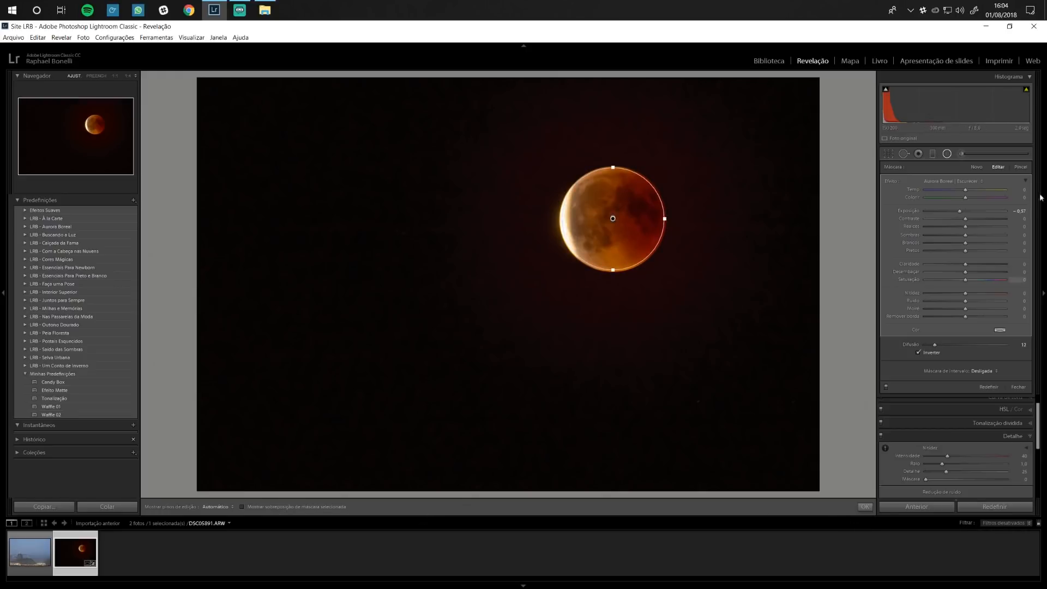
Reset the second radial filter's effects, set its exposure to -0.25 and shadows to -65, and compare the photo with and without it.
double_click(891, 180)
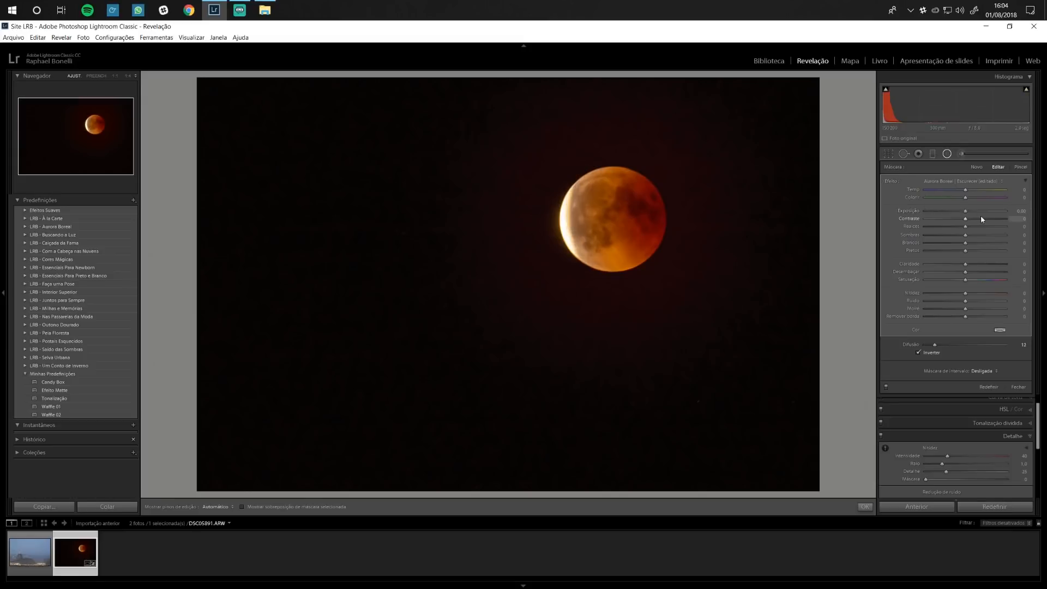
left_click(1018, 211)
type("-4")
key("Return")
type("-0,25")
key("Return")
left_click(1019, 235)
type("-65")
key("Return")
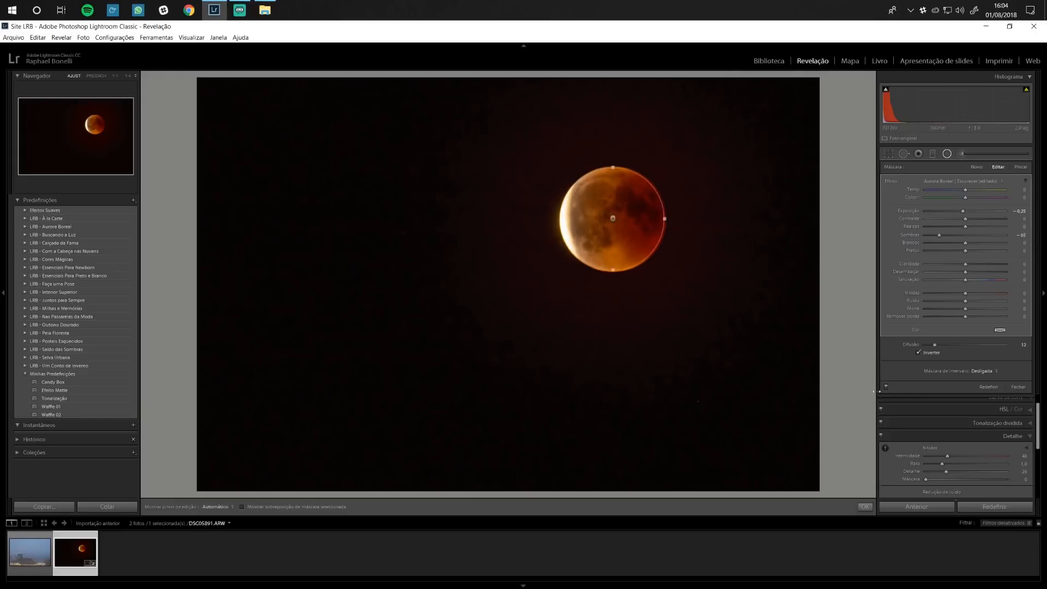
left_click(886, 387)
left_click(886, 387)
Paint the moon's dark patches with the Adjustment Brush at exposure -0.57, varying the brush size to fit each patch.
mouse_move(632, 218)
left_click(968, 157)
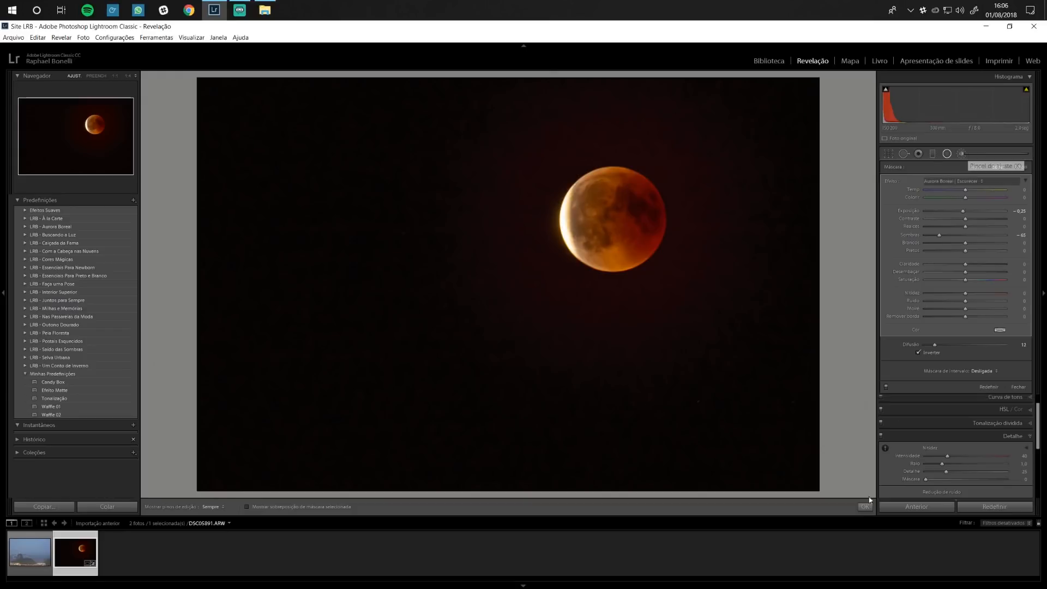
key("z")
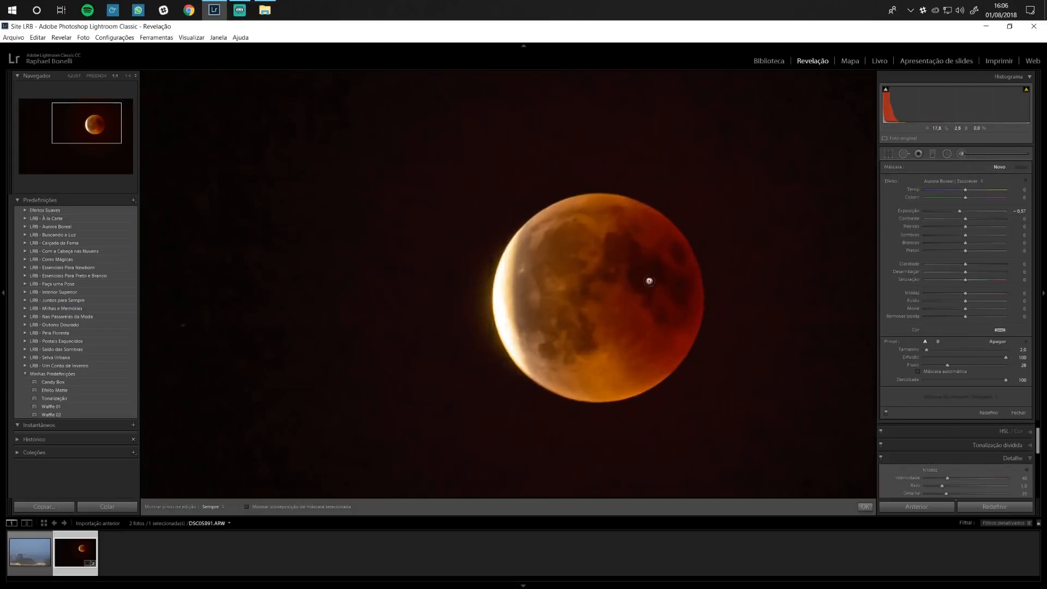
left_click_drag(600, 323, 540, 310)
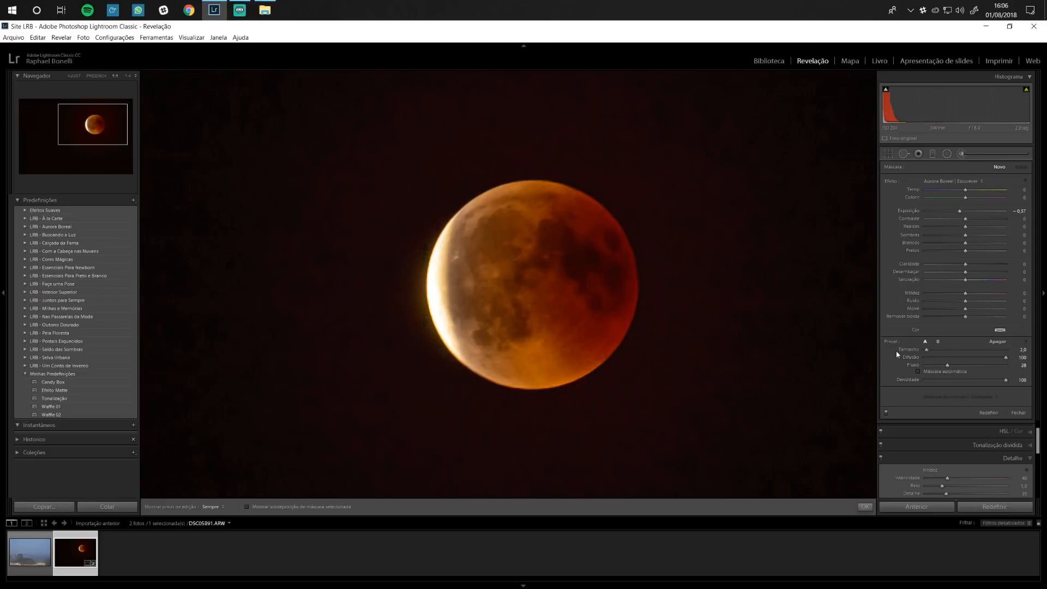
scroll(552, 244, "up", 1)
scroll(567, 262, "up", 1)
key("h")
mouse_move(522, 265)
left_mouse_down()
mouse_move(503, 294)
mouse_move(519, 330)
mouse_move(504, 314)
left_mouse_up()
mouse_move(455, 283)
left_mouse_down()
mouse_move(465, 254)
mouse_move(494, 234)
mouse_move(511, 251)
mouse_move(513, 213)
mouse_move(499, 229)
left_mouse_up()
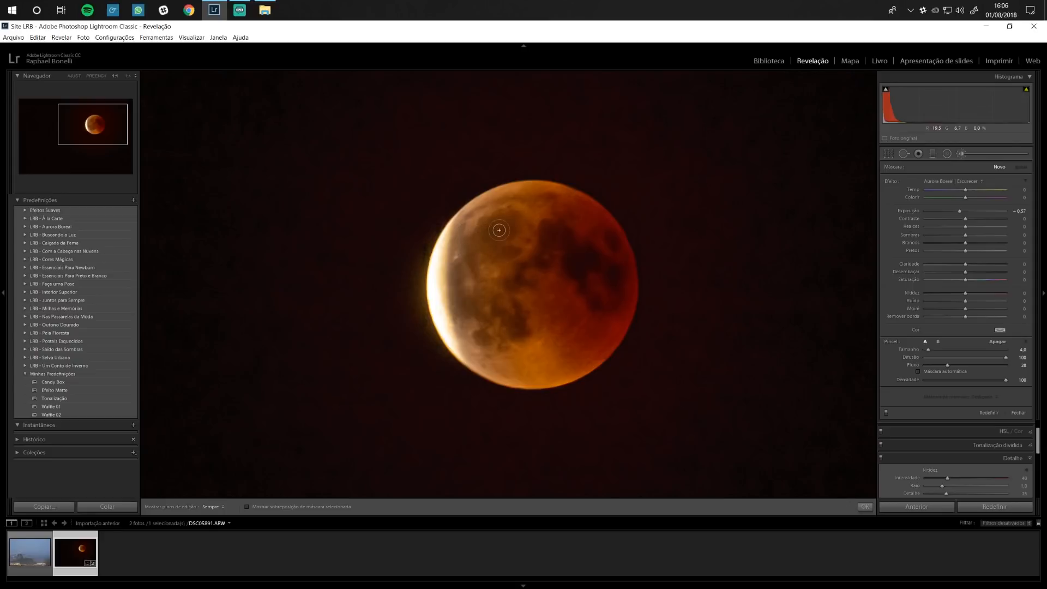
scroll(599, 167, "down", 3)
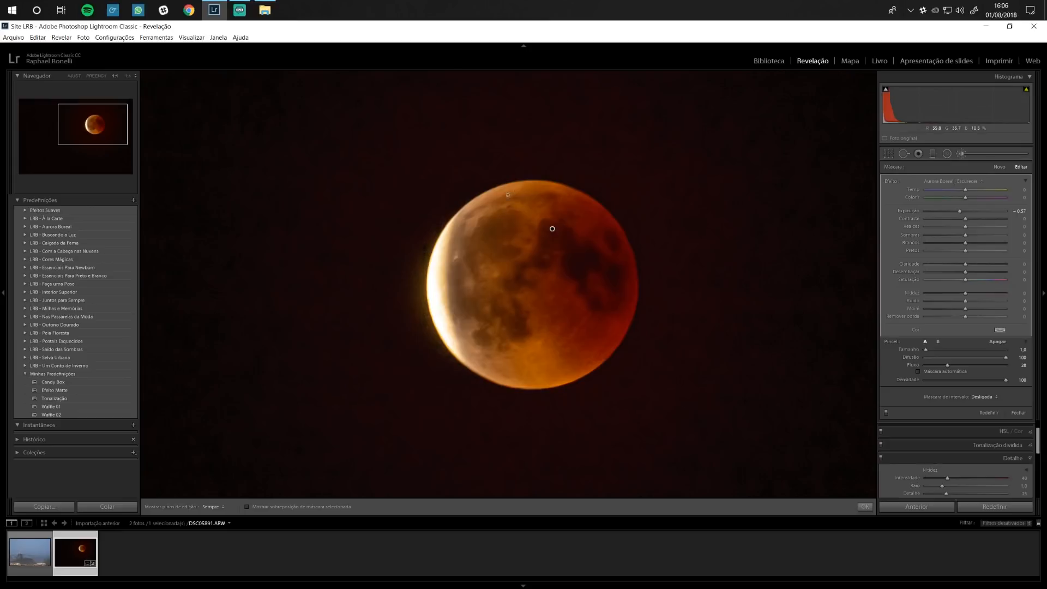
Darken more of the moon's dark patches with the same brush, enlarging it to size 5, and compare the result with and without it.
scroll(498, 203, "up", 1)
key("h")
key("h")
key("h")
key("h")
key("h")
key("h")
scroll(552, 360, "up", 3)
key("h")
key("h")
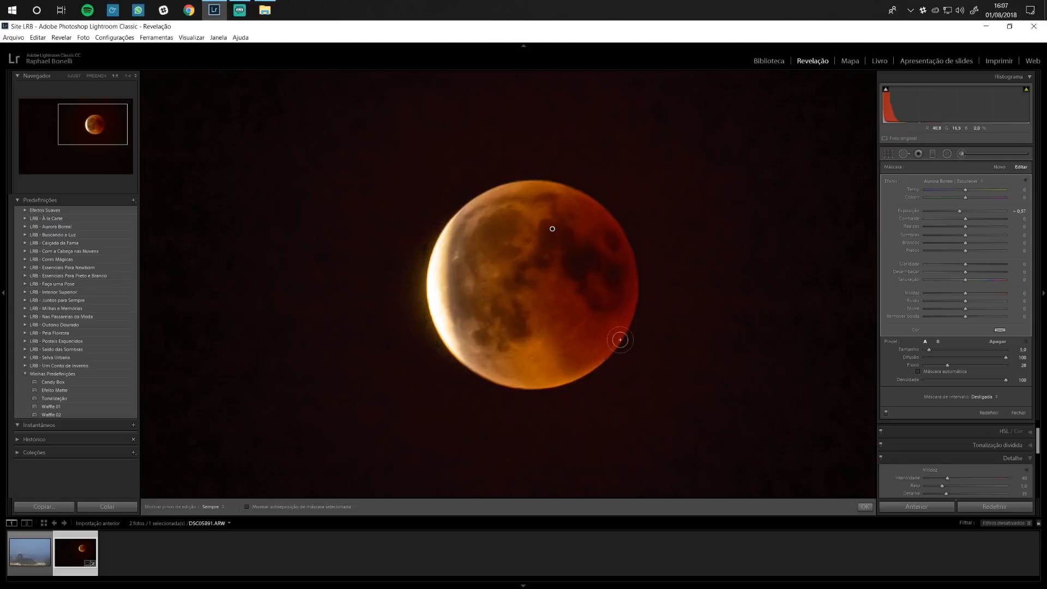
left_click(885, 413)
left_click(886, 412)
left_click(885, 413)
left_click(885, 413)
Create a new brush adjustment with exposure 0.65 and paint over the bright area near the moon's lower edge.
left_click(999, 167)
left_click_drag(959, 211, 972, 214)
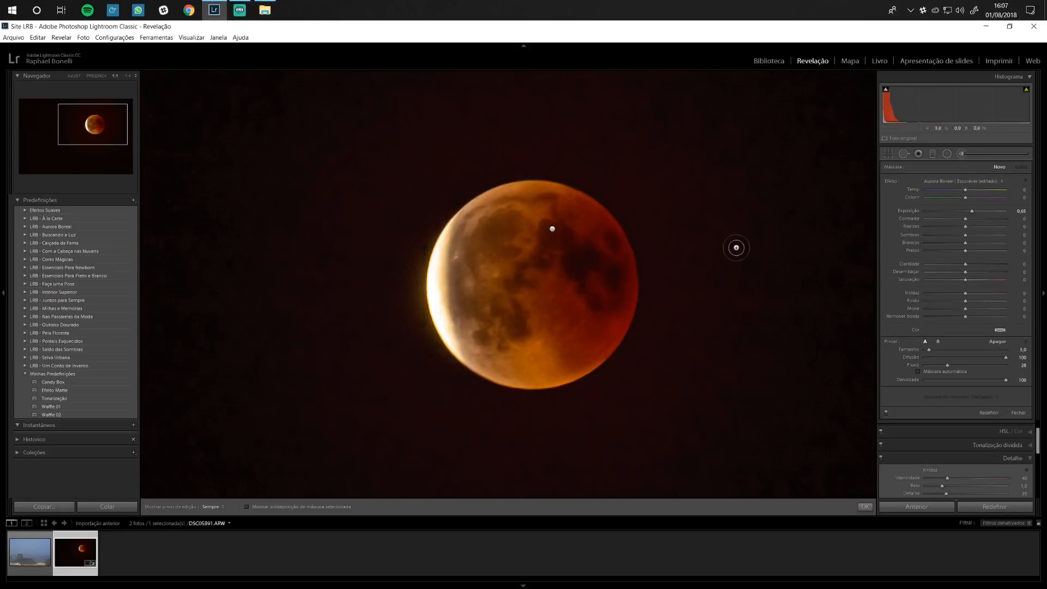
scroll(544, 247, "down", 2)
scroll(535, 361, "up", 1)
key("h")
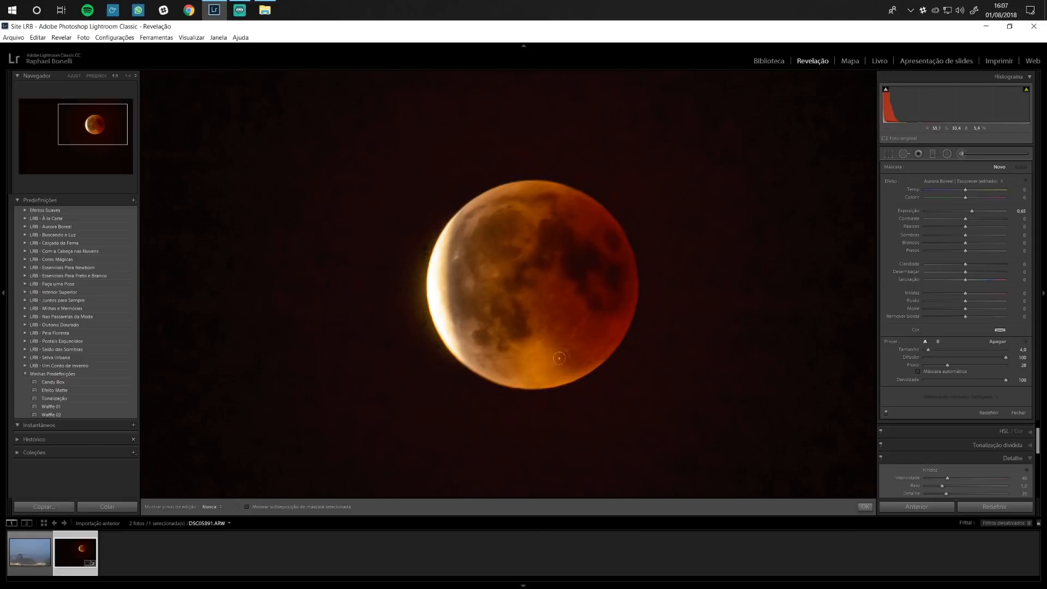
key("h")
left_click_drag(509, 347, 493, 327)
scroll(493, 327, "down", 1)
key("h")
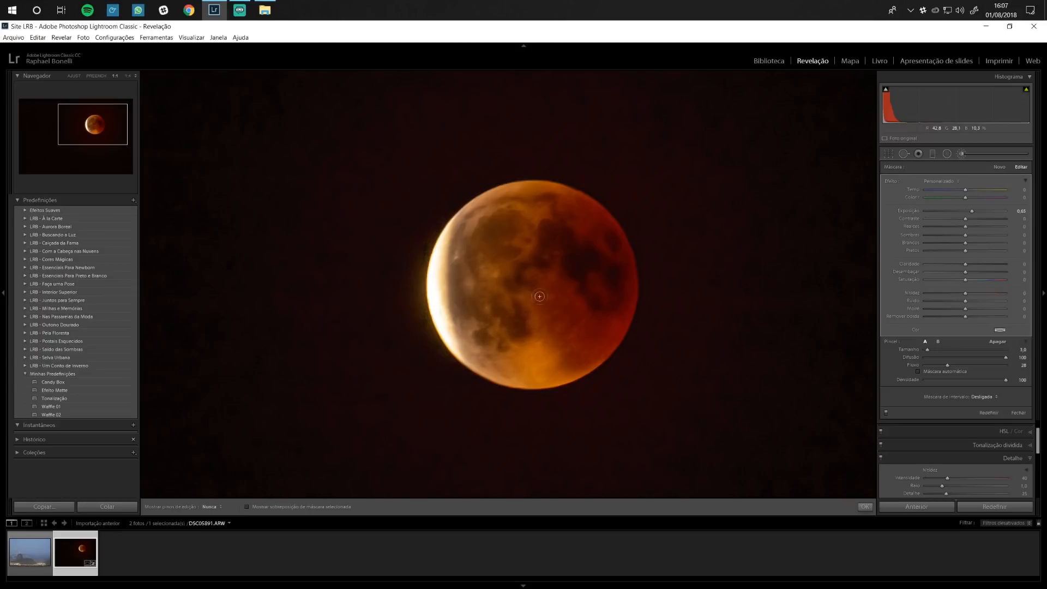
Brighten the finer light areas between the moon's dark patches with the same brush reduced to size 2.
scroll(529, 280, "down", 1)
key("h")
key("h")
key("h")
key("h")
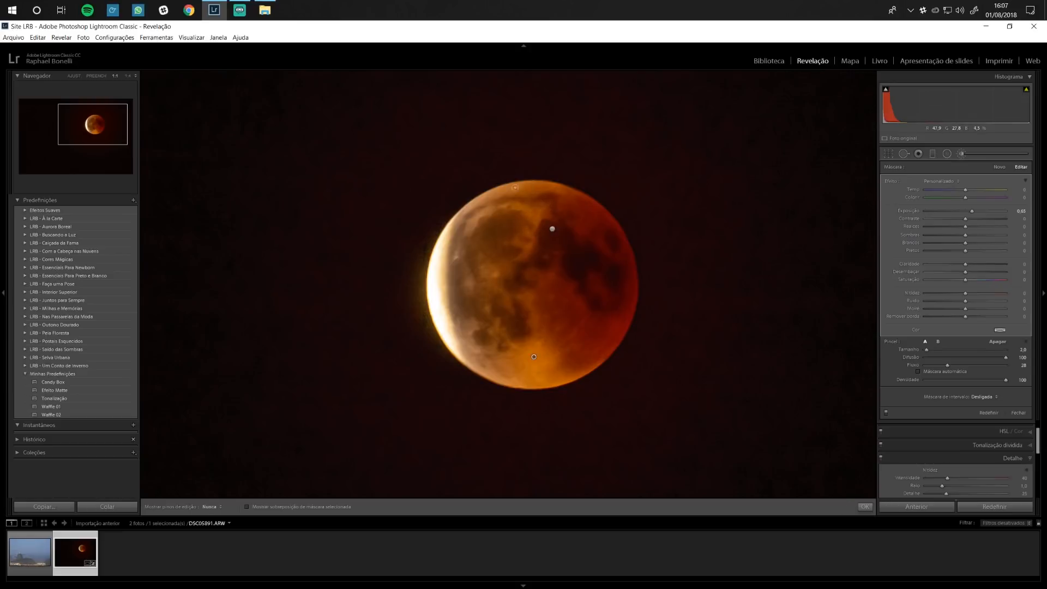
key("h")
key("h")
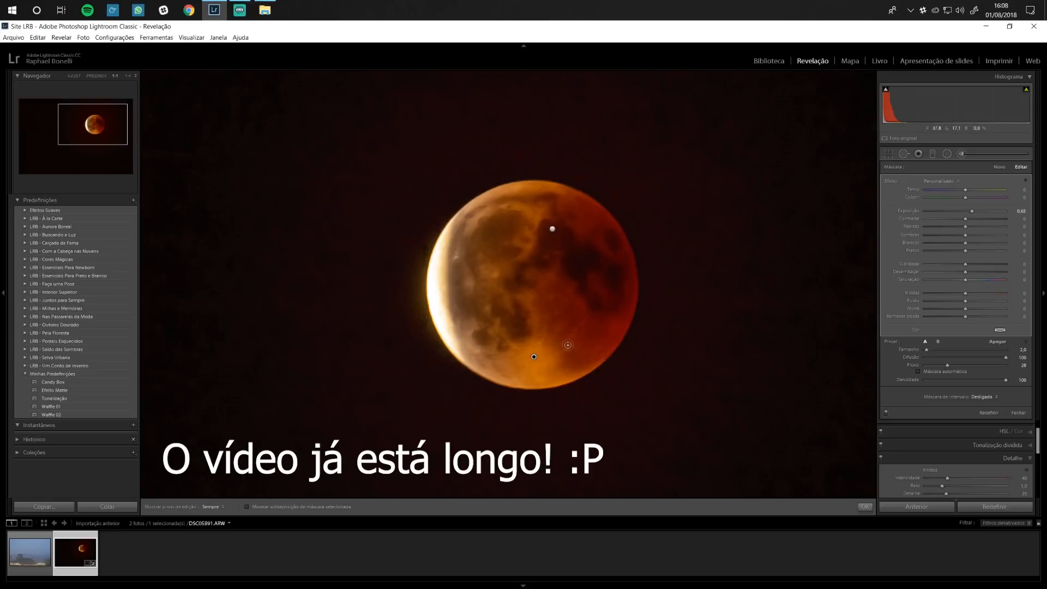
key("h")
key("h")
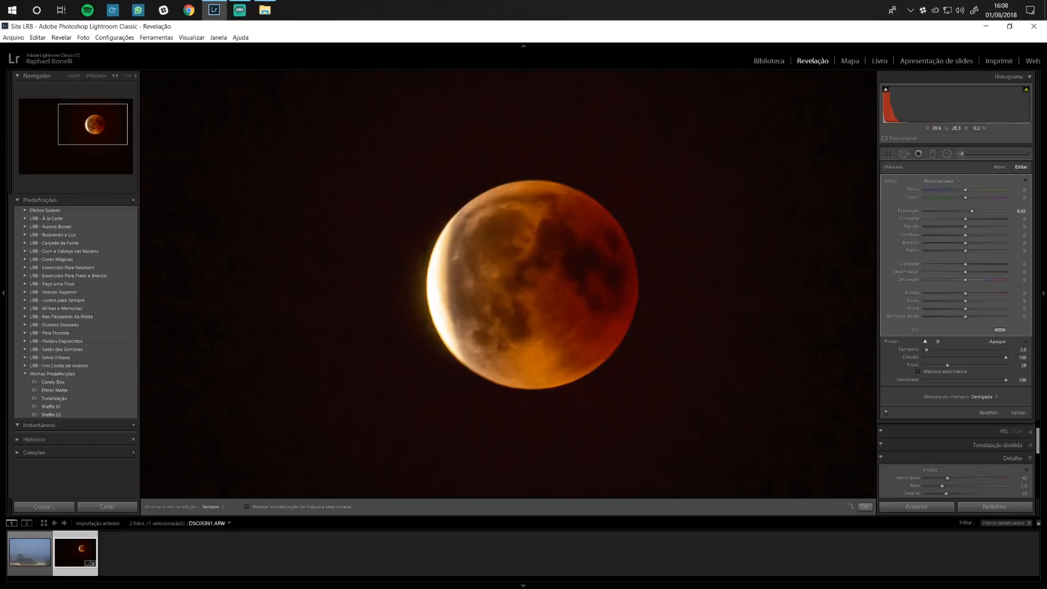
key("h")
key("h")
key("h")
key("h")
Compare the moon with and without the brush adjustments and close the Adjustment Brush.
left_click(885, 413)
left_click(884, 413)
left_click(885, 413)
left_click(885, 413)
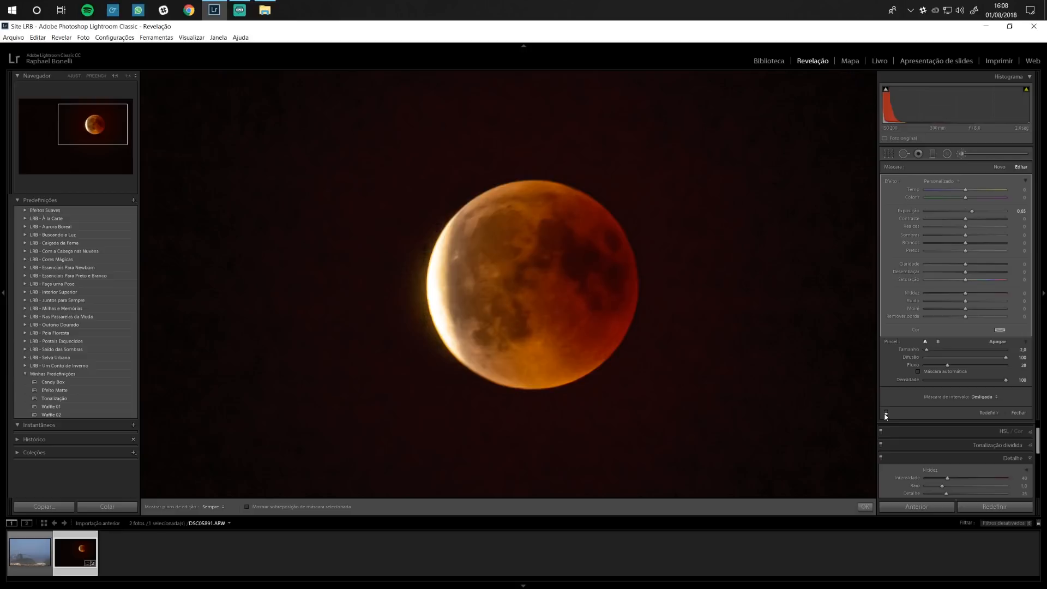
left_click(884, 413)
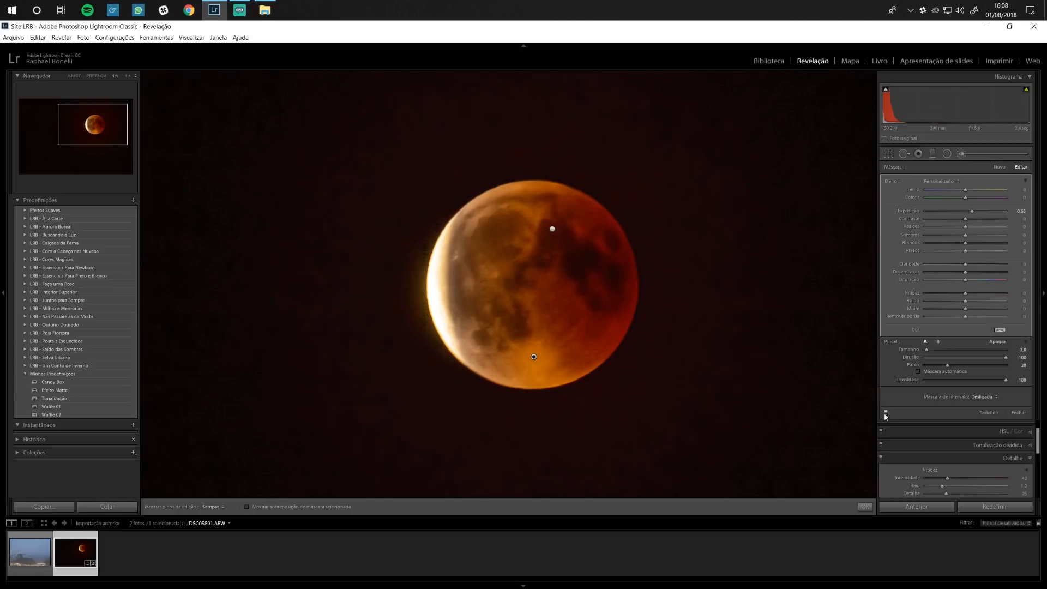
left_click(962, 155)
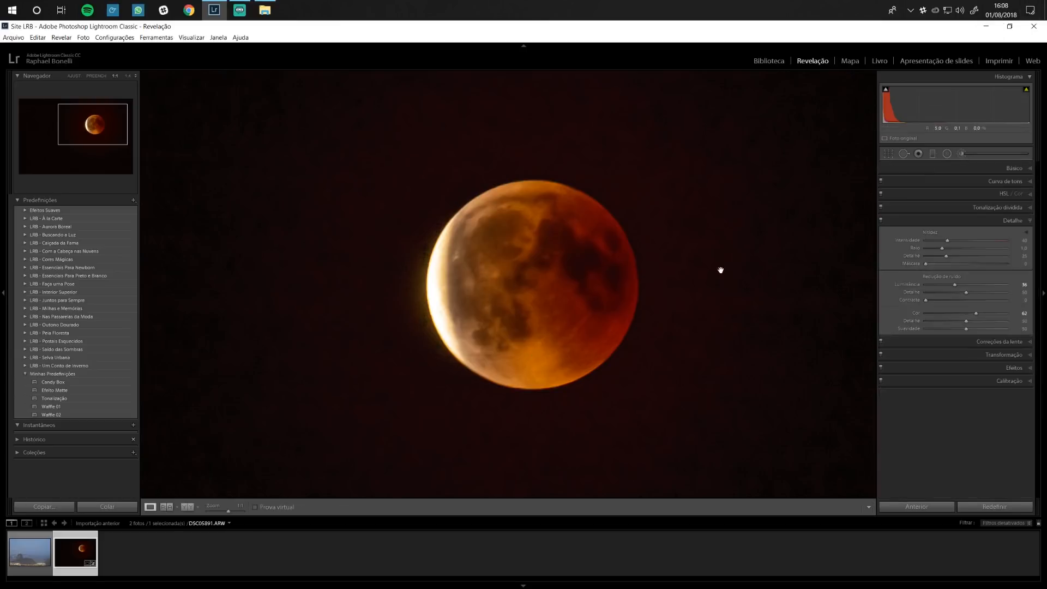
Compare the edited moon photo with its original, both at full size and fitted to the window.
key("backslash")
key("z")
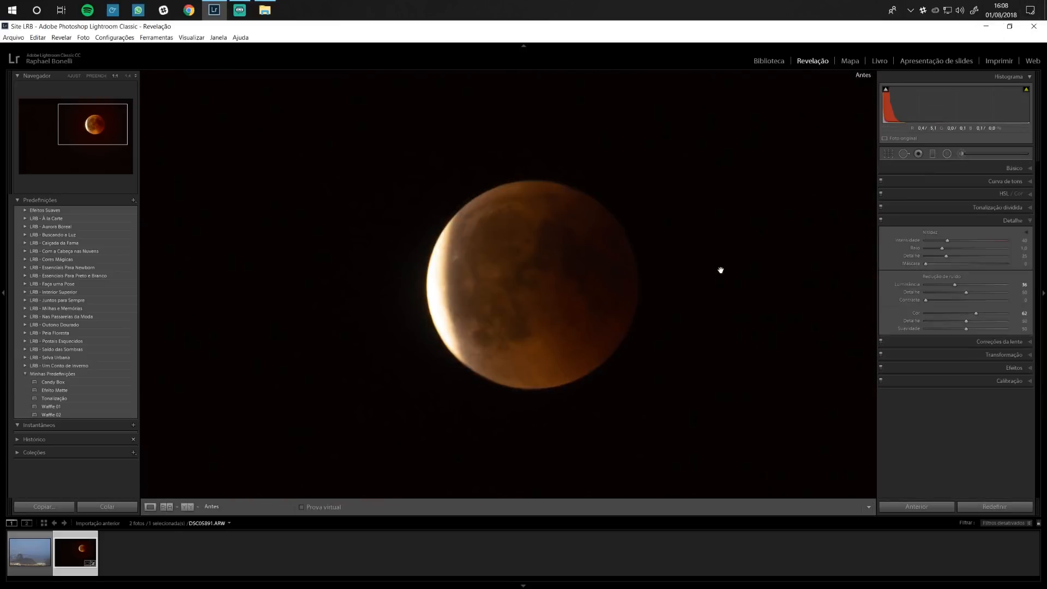
key("backslash")
key("z")
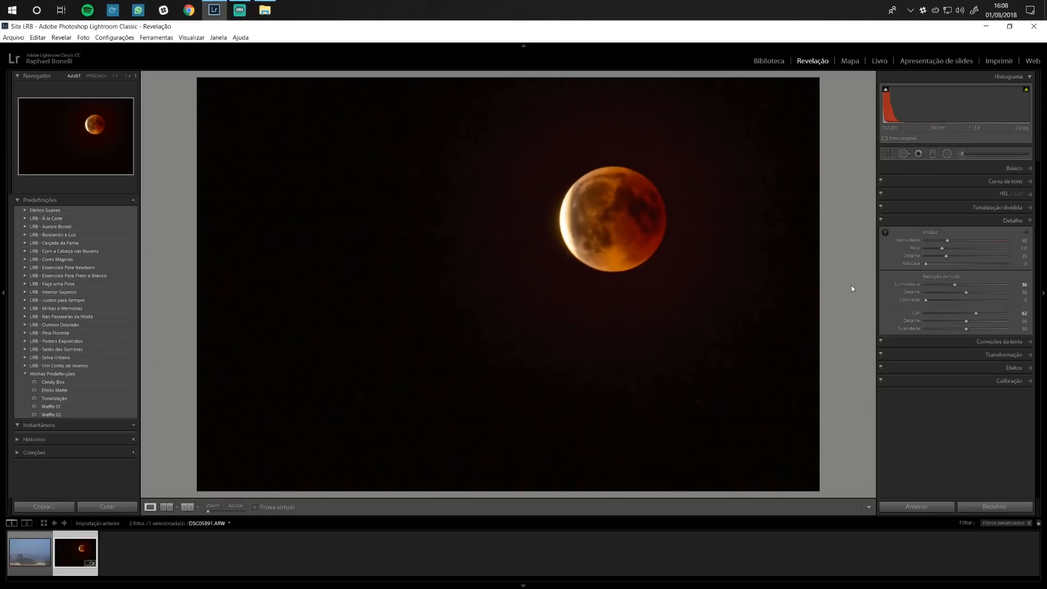
key("backslash")
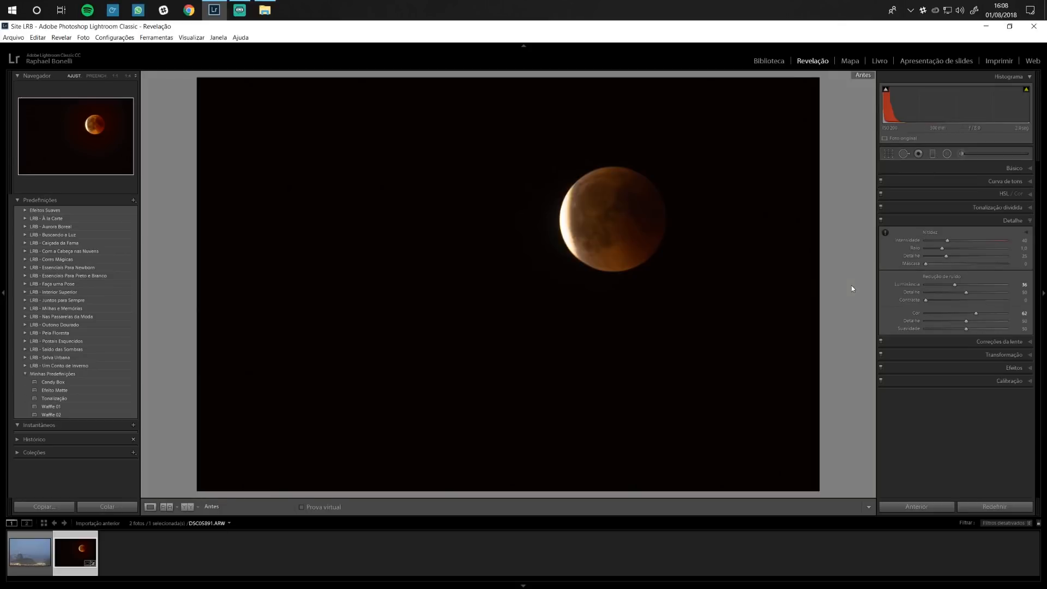
key("backslash")
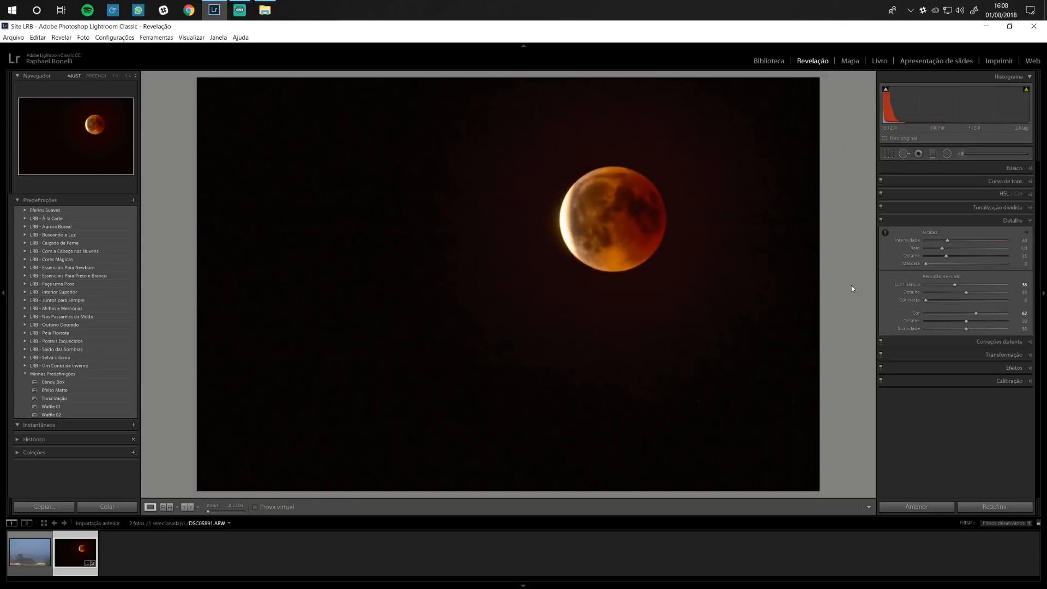
key("backslash")
key("backslash")
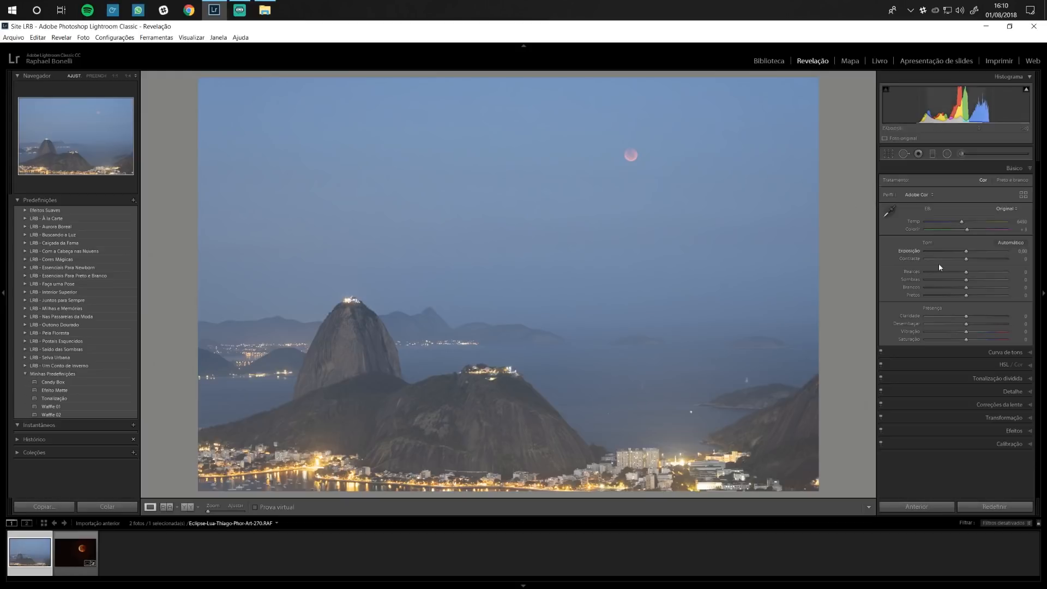
On the mountain landscape photo, set contrast to +94, shadows to +100 and blacks to -51.
left_click_drag(962, 264, 1003, 259)
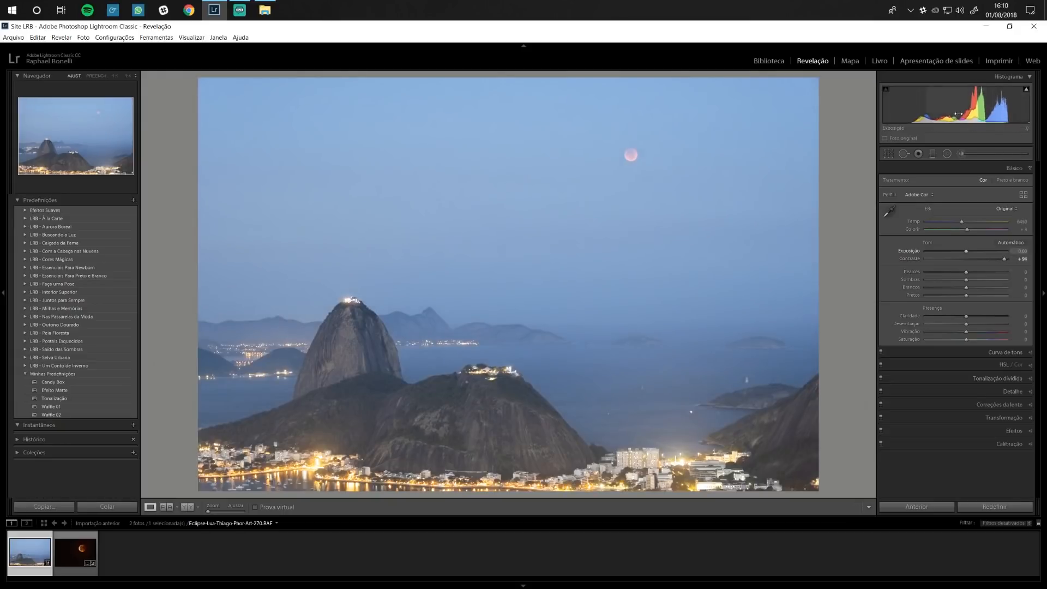
mouse_move(1026, 94)
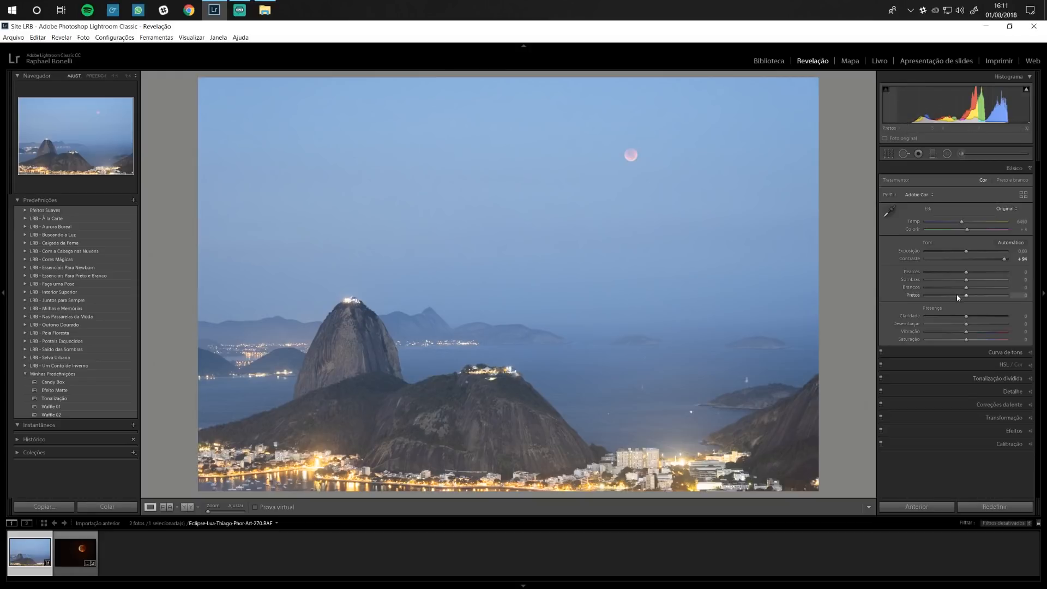
left_click_drag(964, 296, 944, 297)
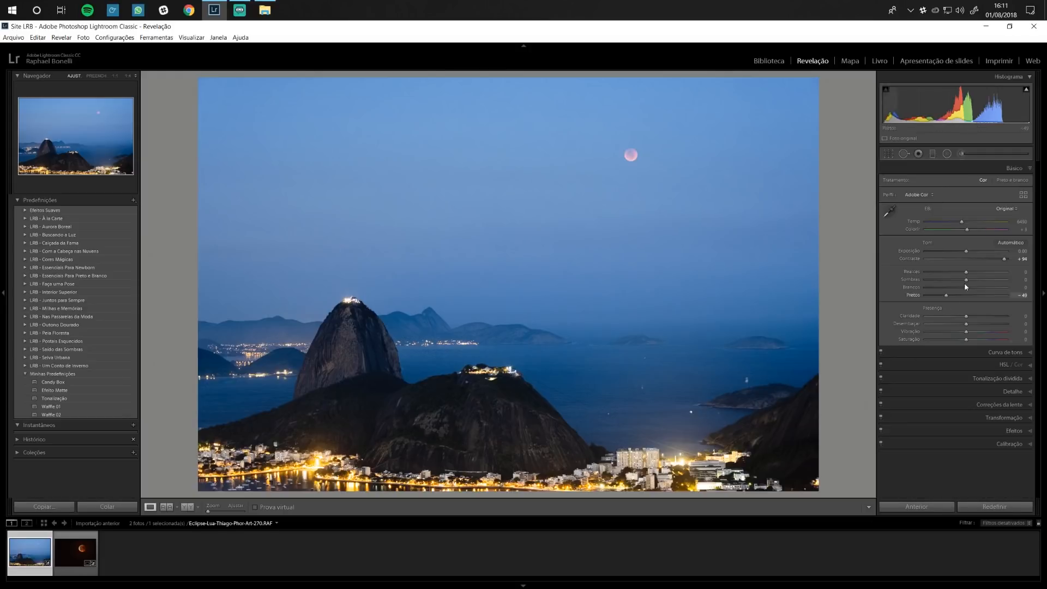
left_click_drag(966, 282, 1006, 277)
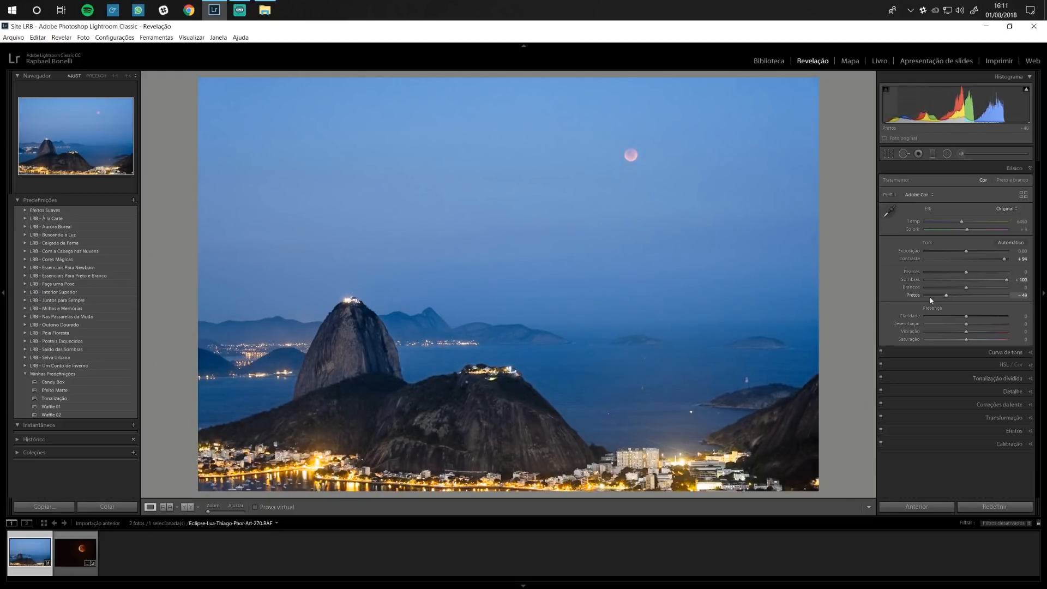
left_click_drag(947, 297, 944, 296)
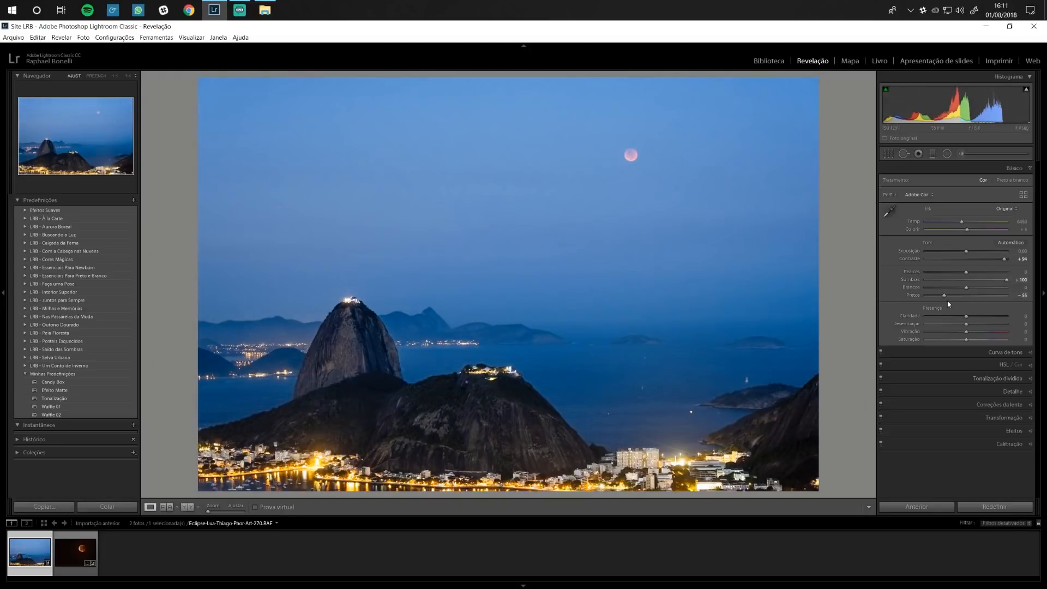
left_click_drag(945, 297, 946, 298)
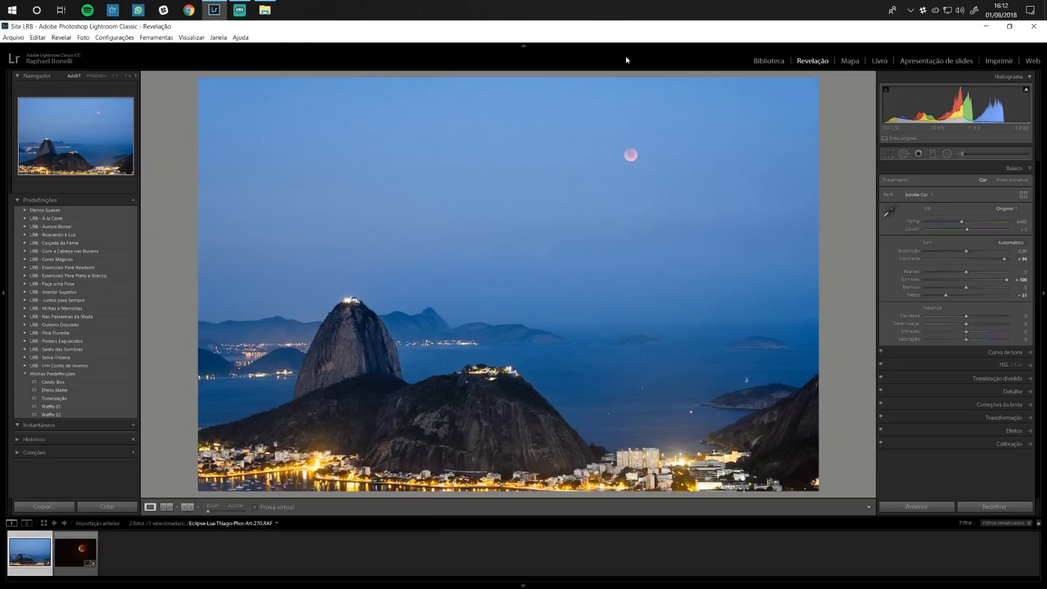
Set the landscape photo's clarity to +45 and vibrance to +14, and compare it with the original.
left_click_drag(966, 316, 992, 323)
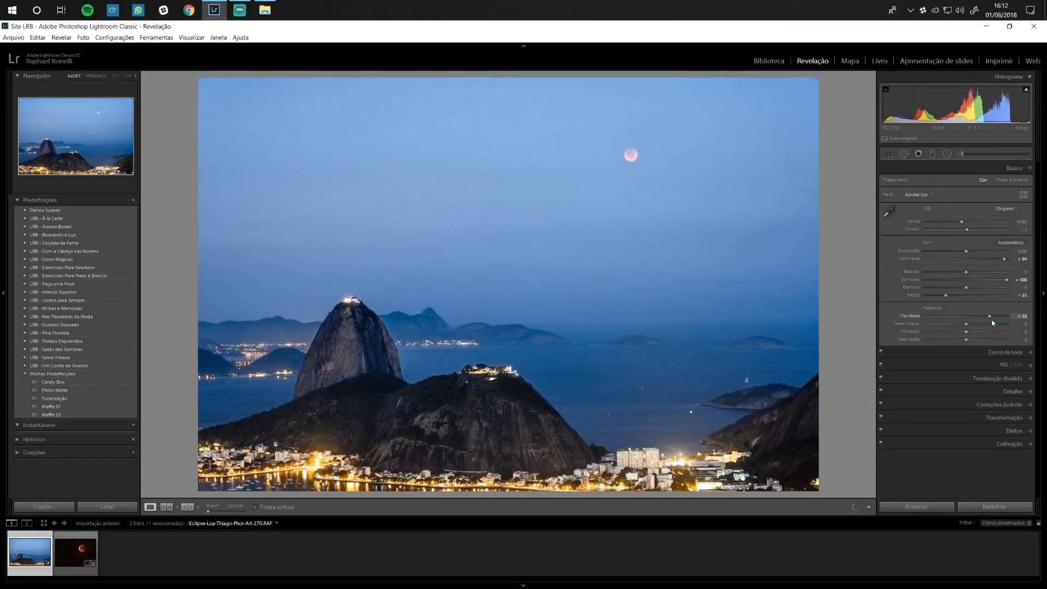
left_click_drag(992, 319, 986, 318)
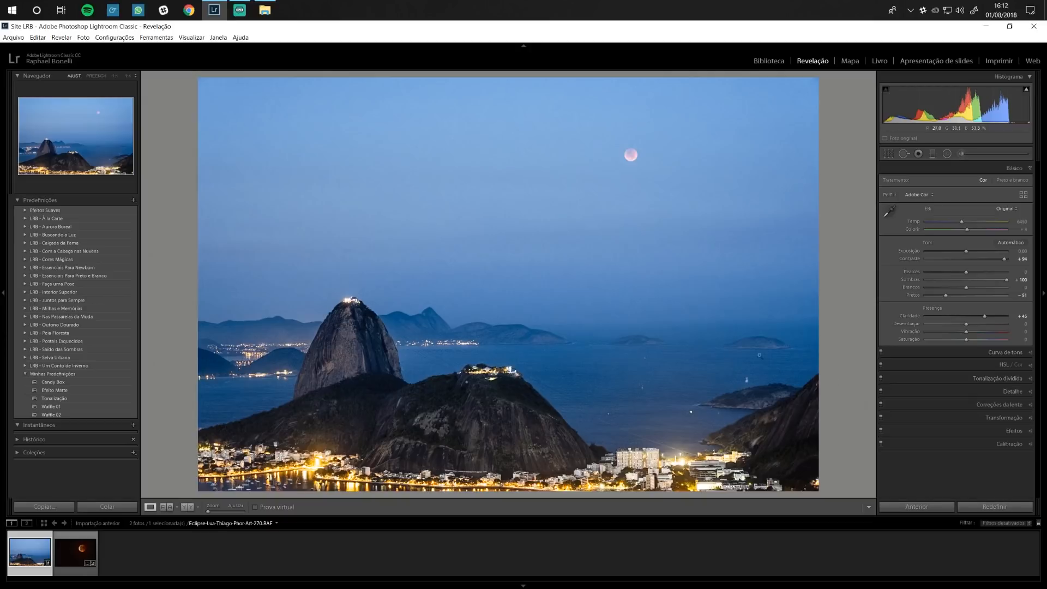
left_click_drag(965, 331, 970, 332)
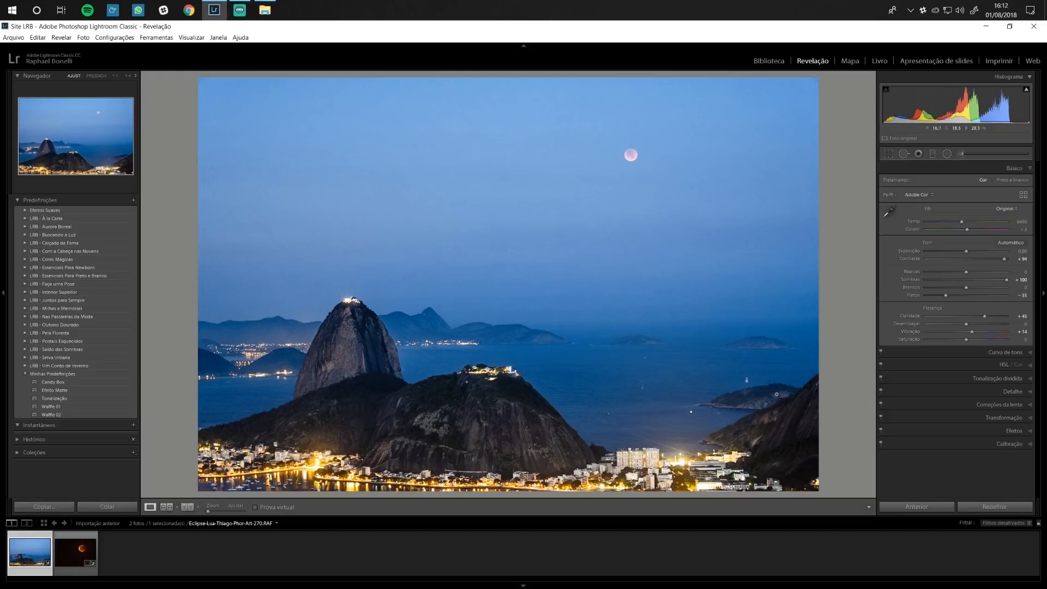
key("backslash")
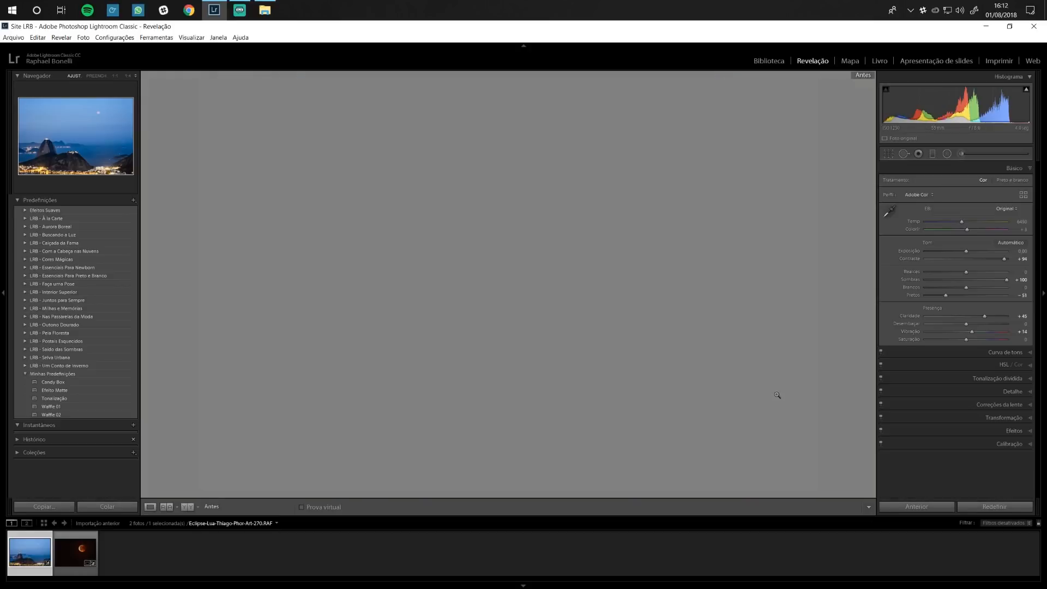
key("backslash")
key("backslash")
key("backslash")
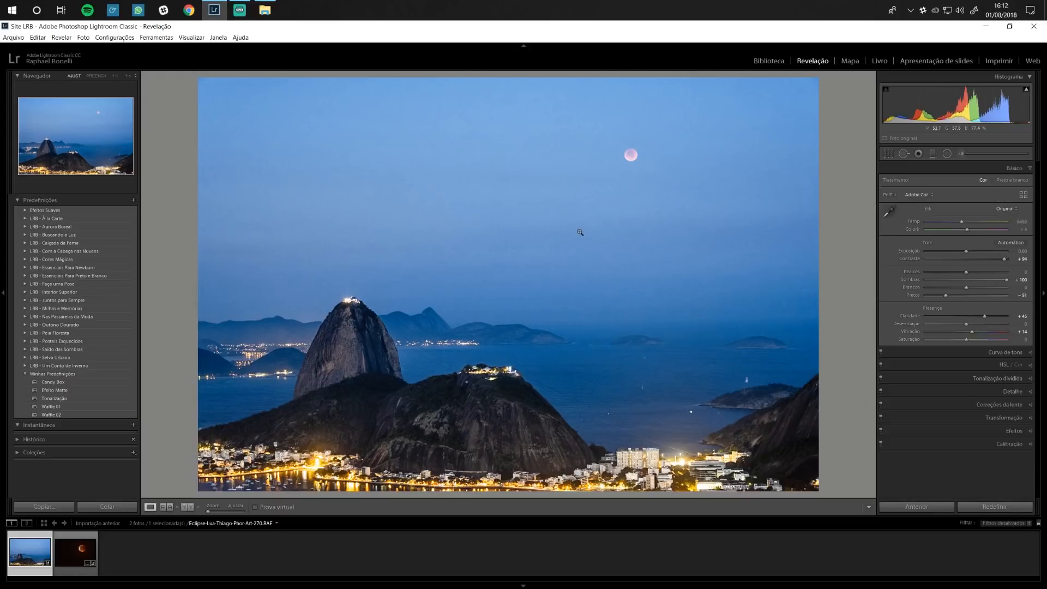
Reduce the landscape photo's luminance noise, trying the maximum of 100 on the sky and settling on 47.
left_click(619, 177)
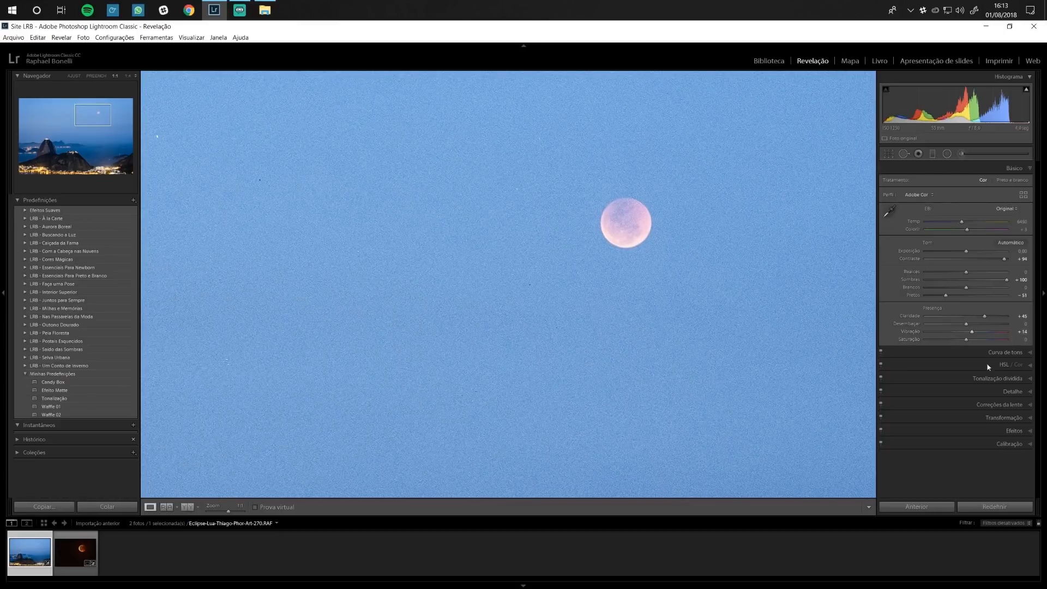
left_click(1029, 391)
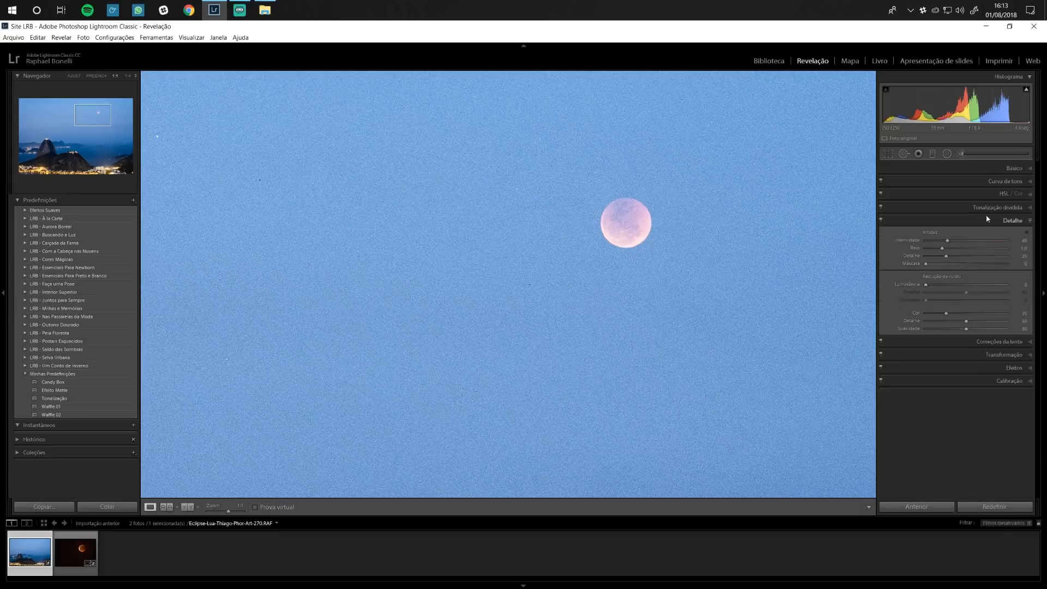
left_click_drag(926, 287, 958, 289)
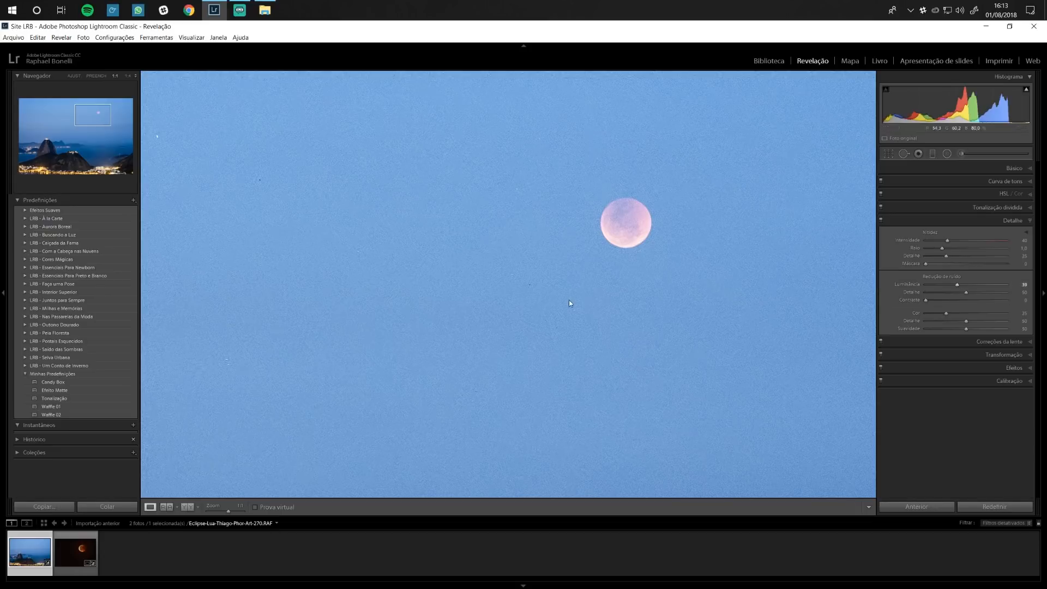
left_click_drag(959, 285, 966, 289)
left_click_drag(969, 288, 1017, 284)
left_click(435, 302)
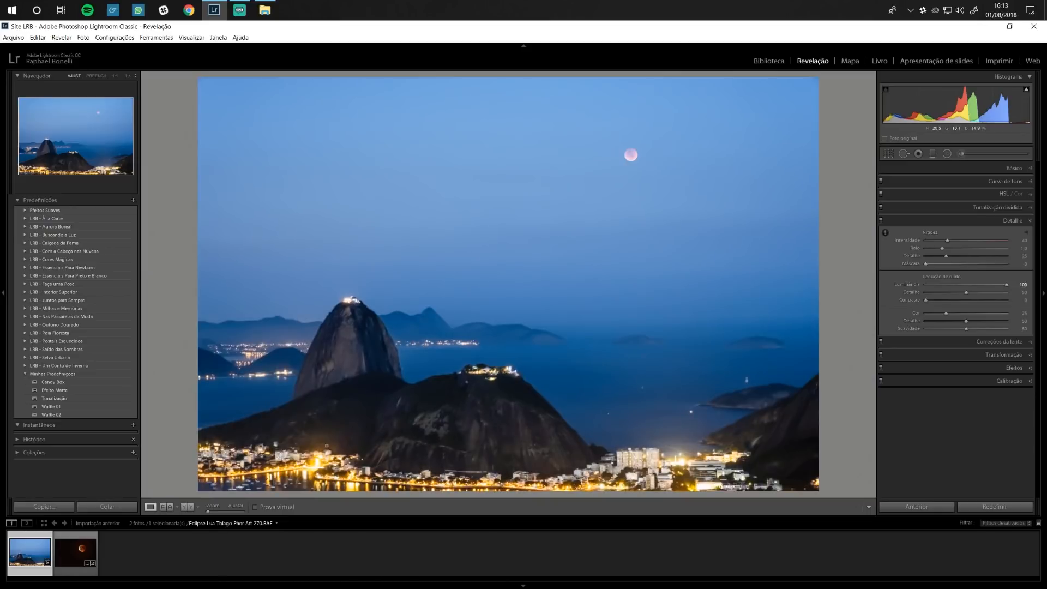
left_click(574, 255)
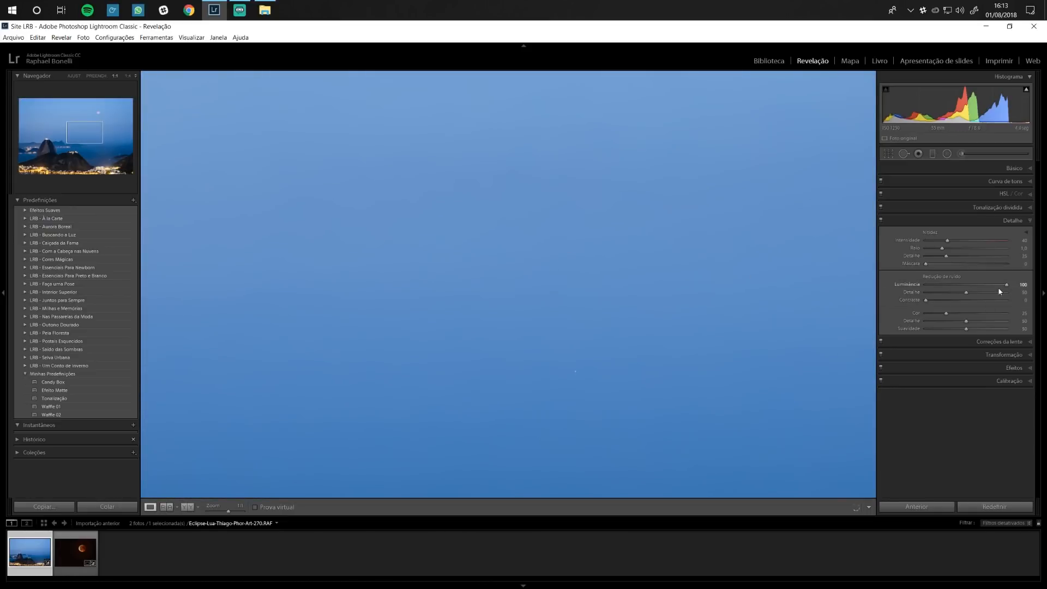
left_click_drag(964, 288, 960, 289)
left_click_drag(961, 287, 965, 288)
left_click(539, 293)
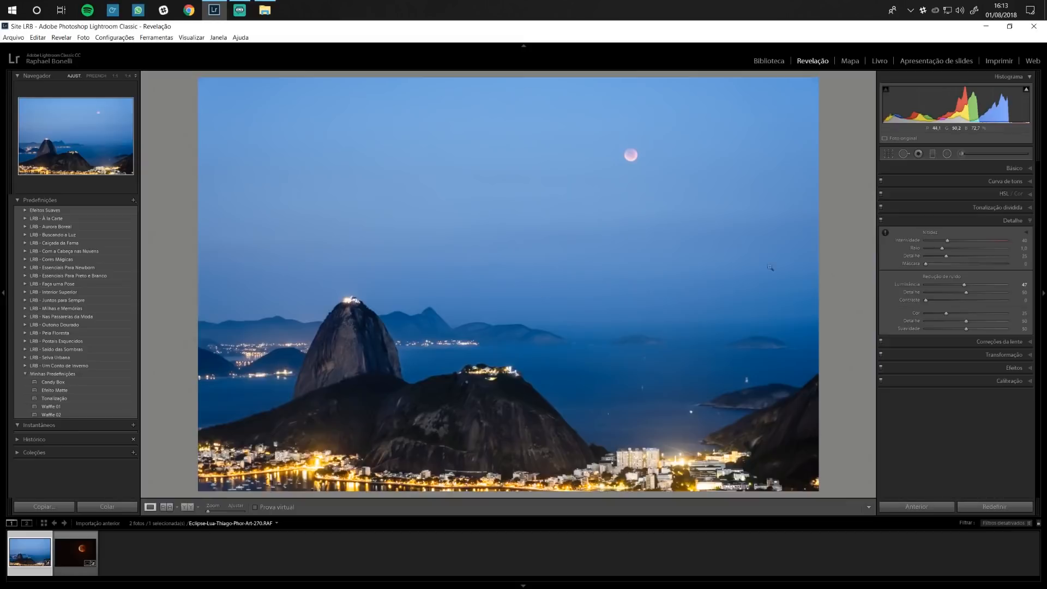
Set the blues' HSL saturation to +15 and hue to -10, and compare the photo with and without the HSL adjustments.
left_click(1029, 193)
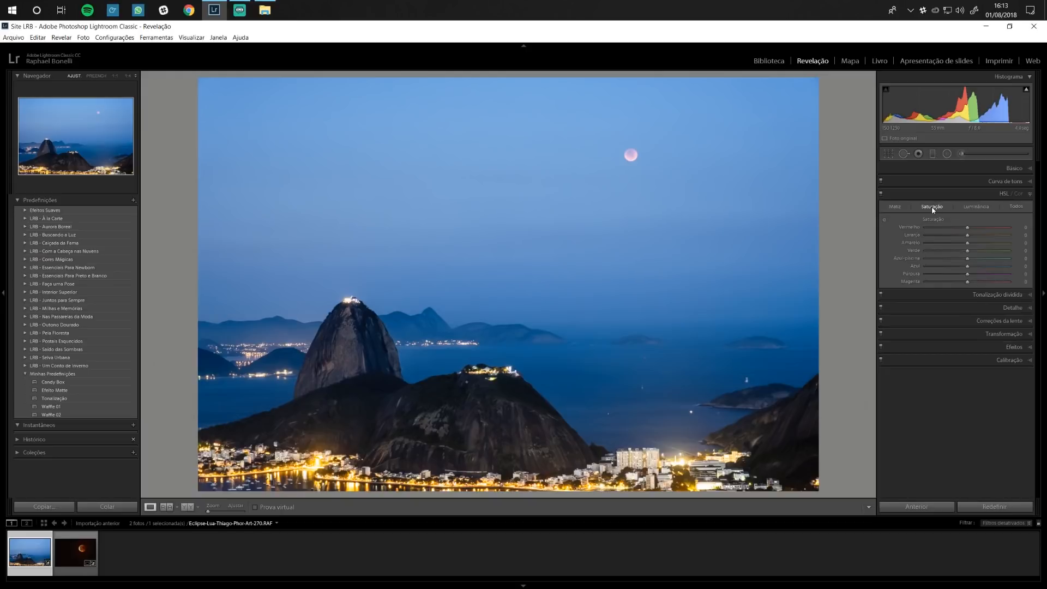
left_click_drag(968, 268, 974, 270)
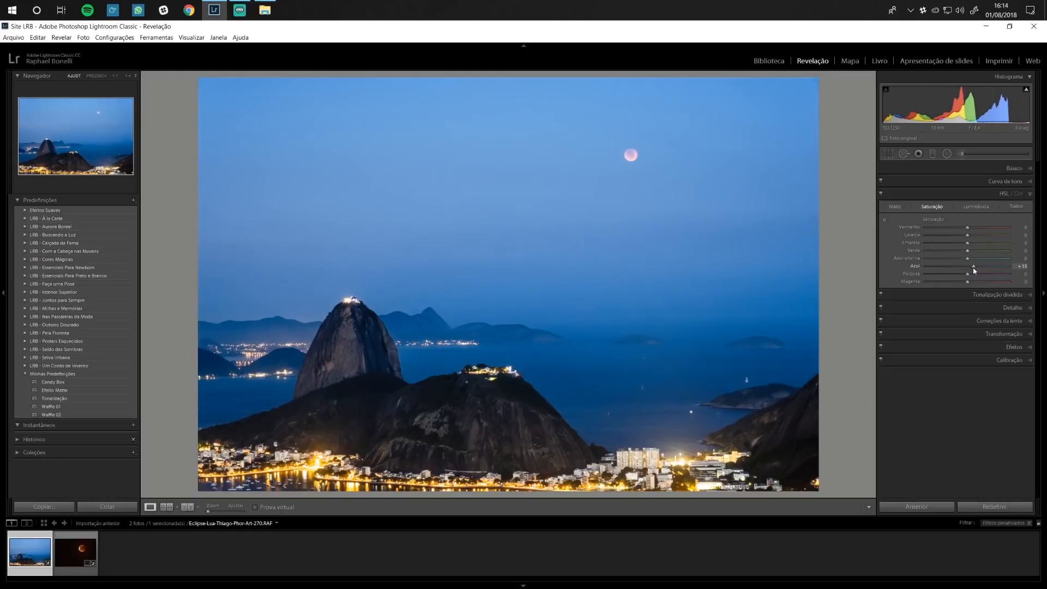
left_click(895, 206)
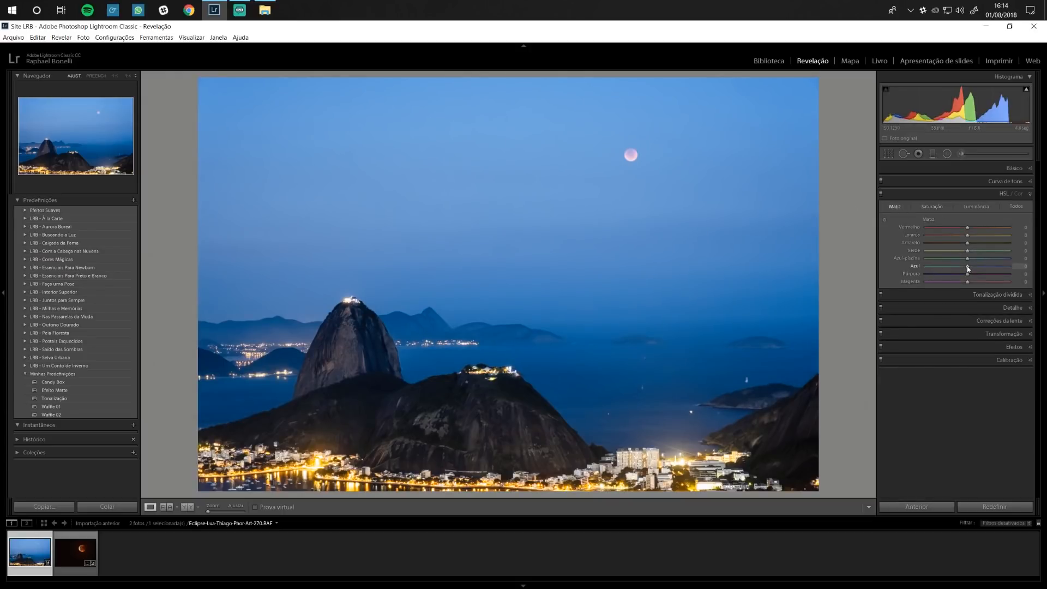
left_click_drag(967, 267, 963, 269)
left_click_drag(964, 267, 963, 268)
left_click(881, 195)
left_click(881, 195)
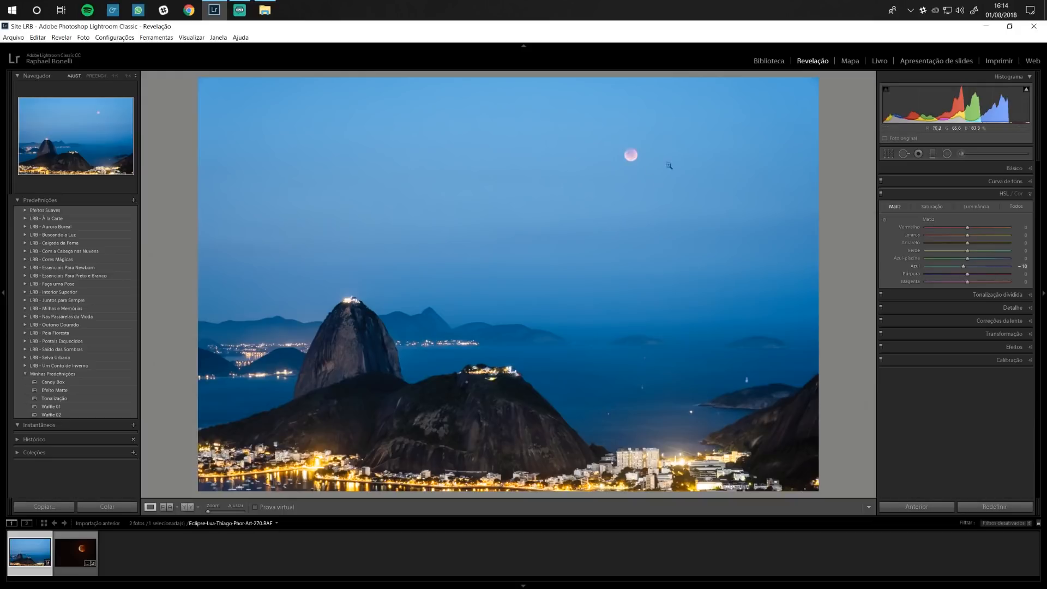
Set HSL saturation to +34 for purple and +48 for magenta, and luminance to -16 for blue, +11 for purple and +17 for magenta.
left_click(885, 222)
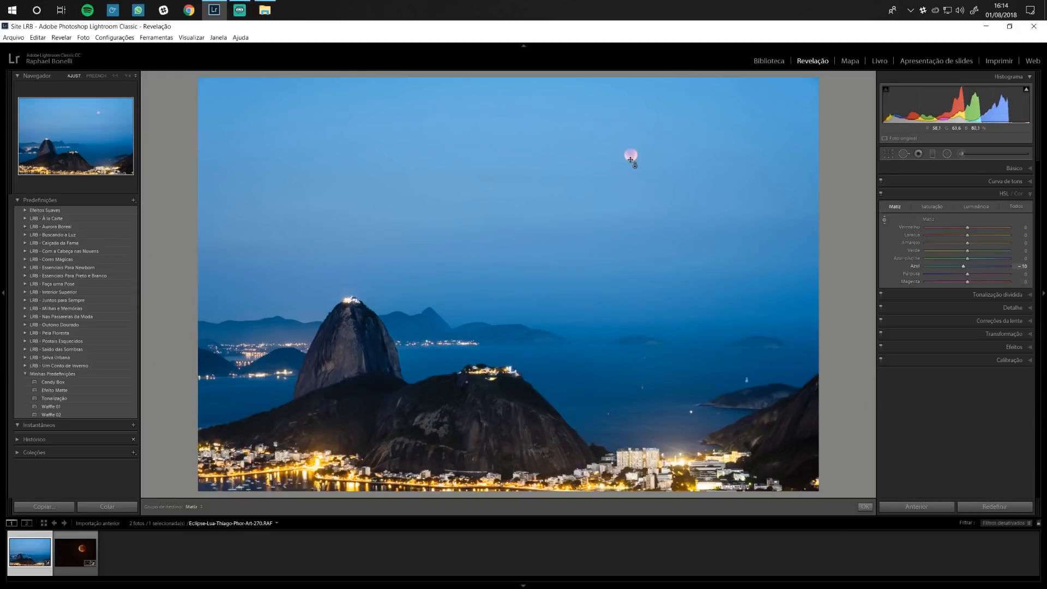
left_click(884, 219)
left_click(928, 207)
left_click_drag(967, 274, 988, 287)
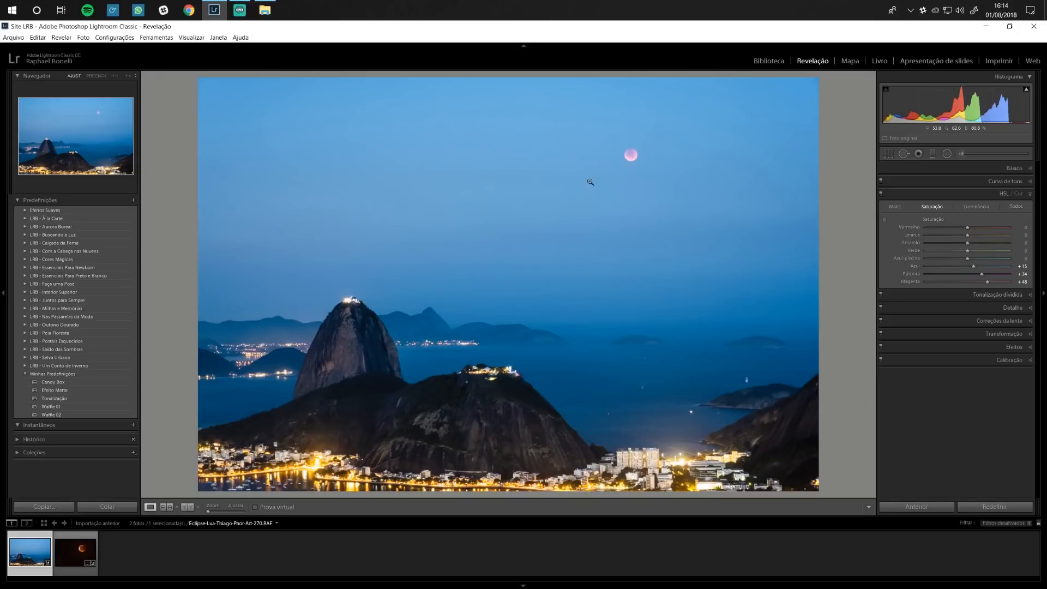
left_click(976, 207)
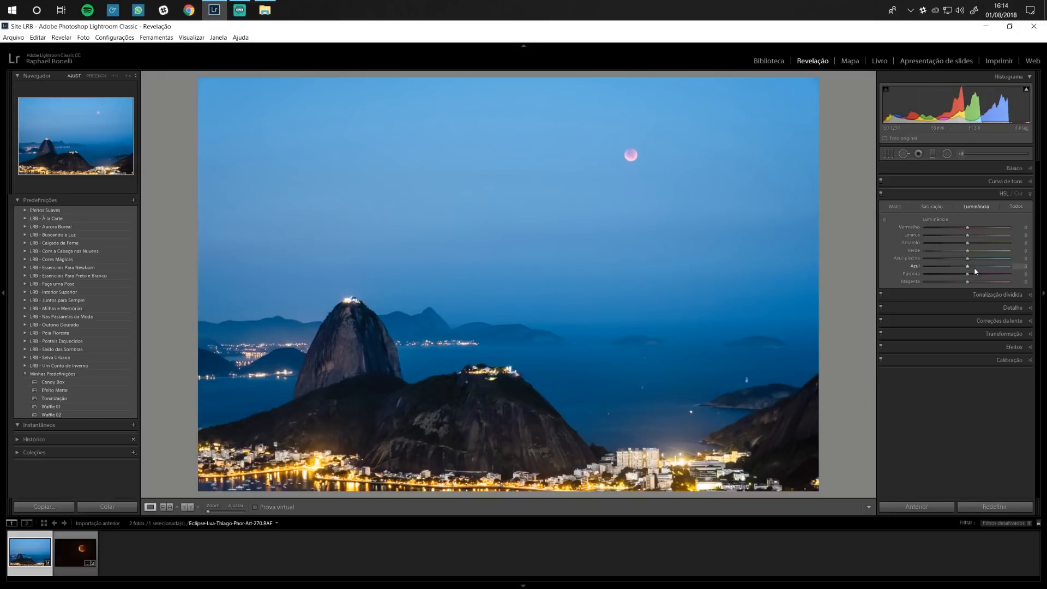
mouse_move(968, 269)
left_mouse_down()
mouse_move(973, 284)
mouse_move(962, 266)
left_mouse_up()
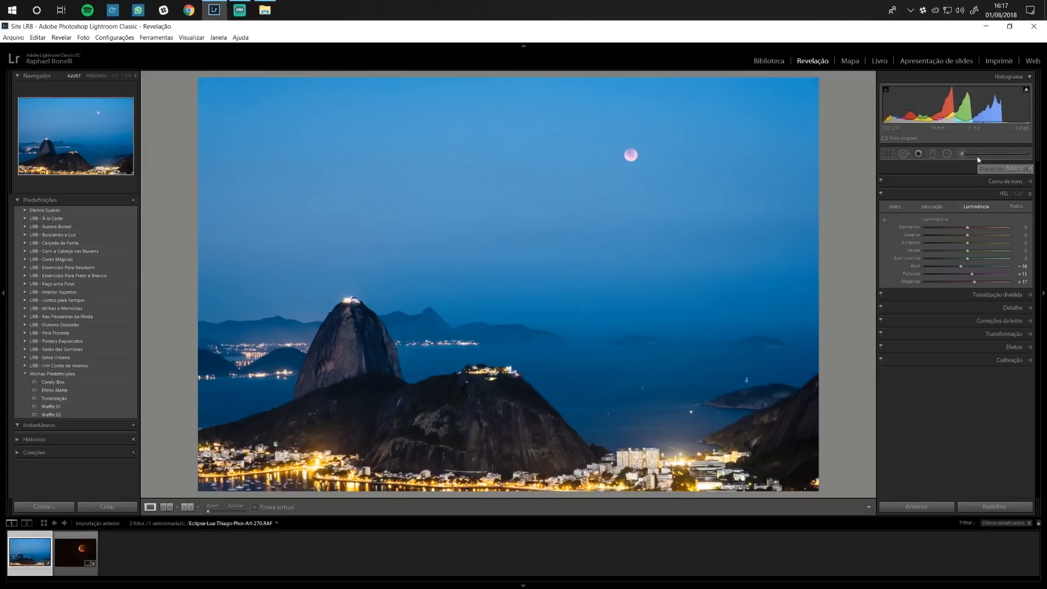
Paint the foreground mountains and city with the Adjustment Brush using shadows 34 and clarity 26, and check the mask overlay.
key("k")
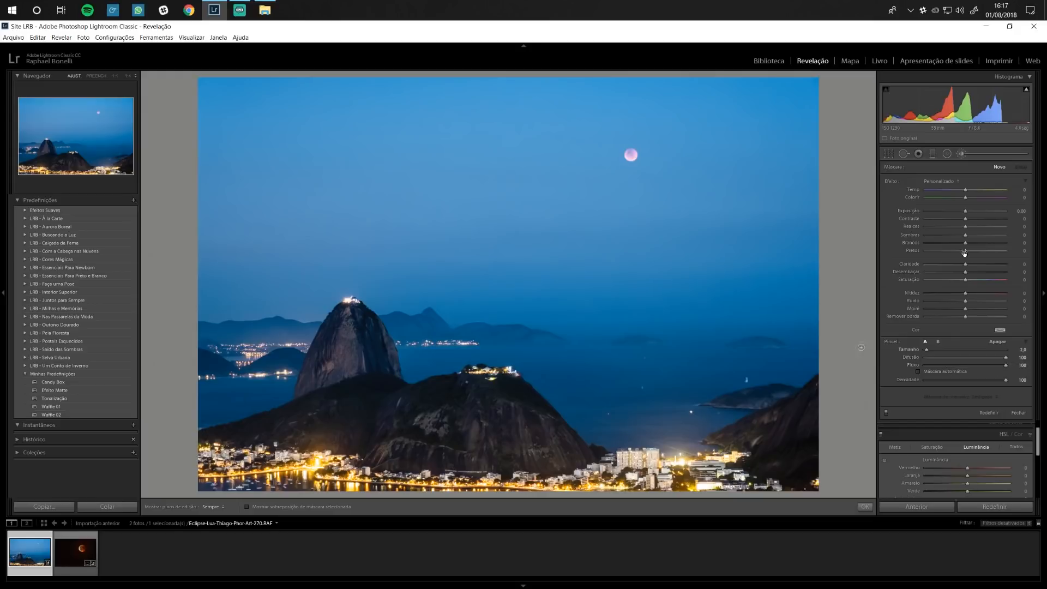
left_click_drag(970, 268, 978, 271)
left_click_drag(970, 237, 980, 238)
scroll(340, 341, "up", 5)
key("h")
key("h")
scroll(457, 441, "up", 3)
key("h")
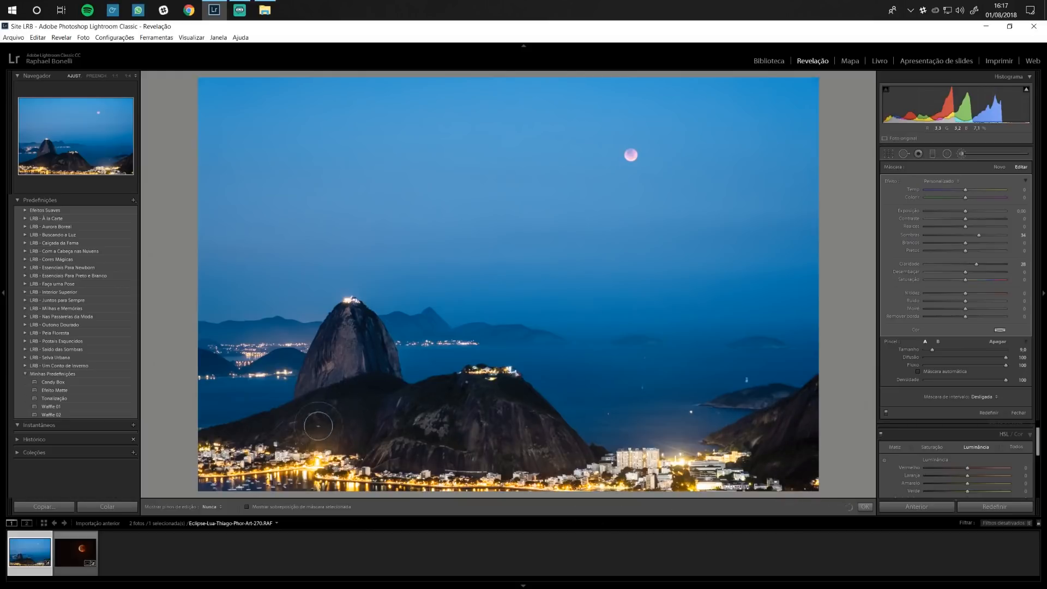
key("h")
key("o")
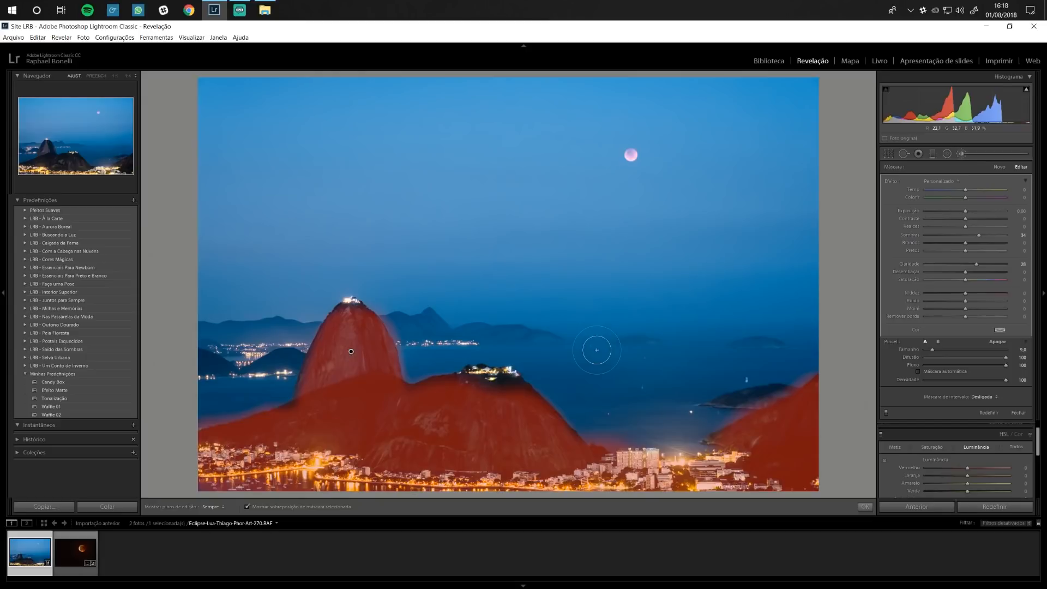
key("o")
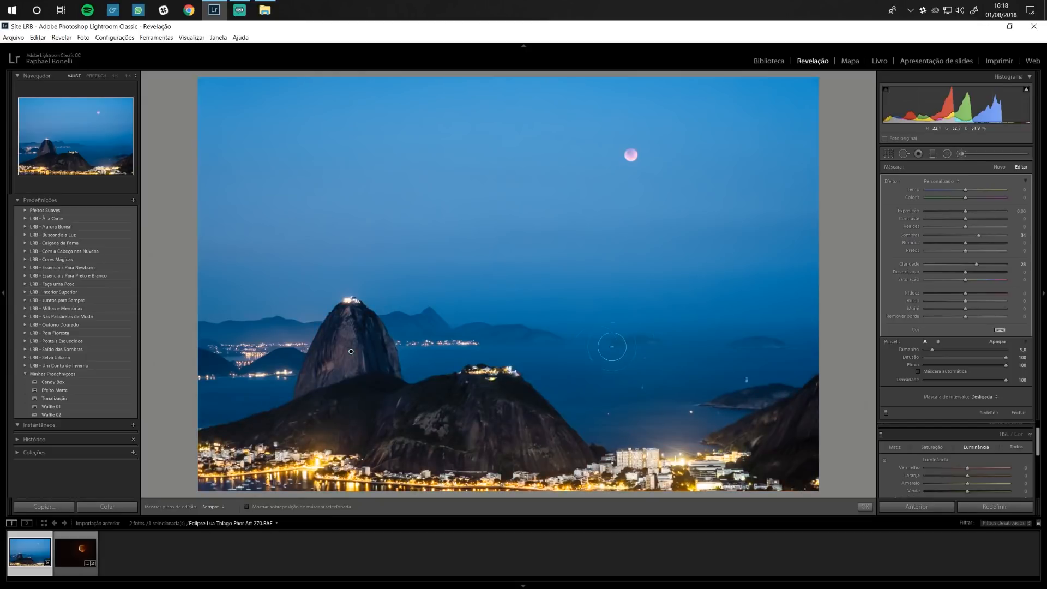
Set the mountain brush adjustment's clarity to 51, exposure to 0.37 and blacks to -13.
left_click_drag(977, 267, 981, 267)
left_click_drag(985, 267, 987, 267)
left_click_drag(965, 211, 969, 213)
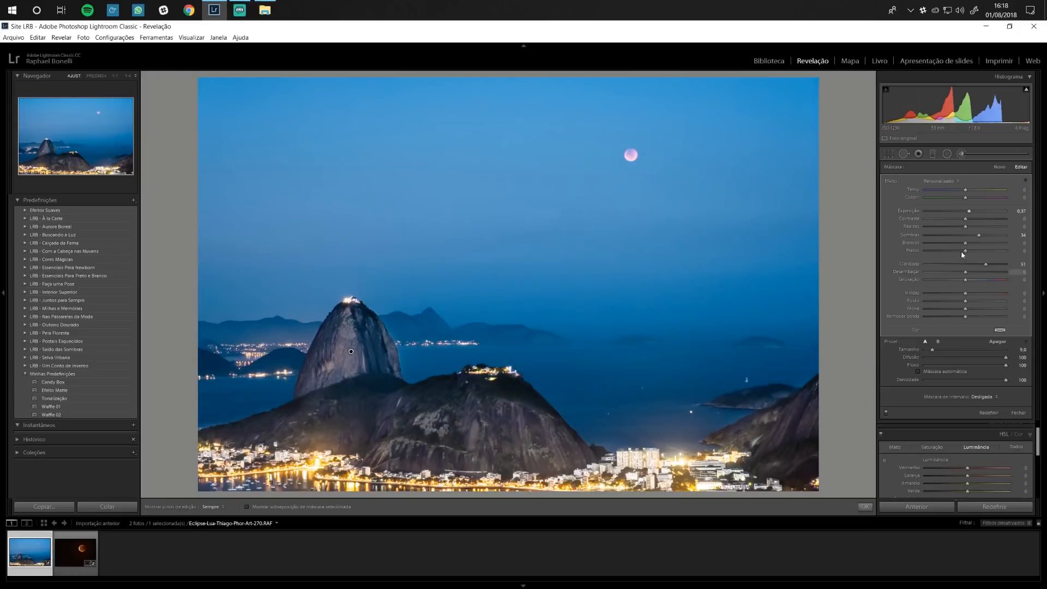
left_click_drag(965, 252, 961, 252)
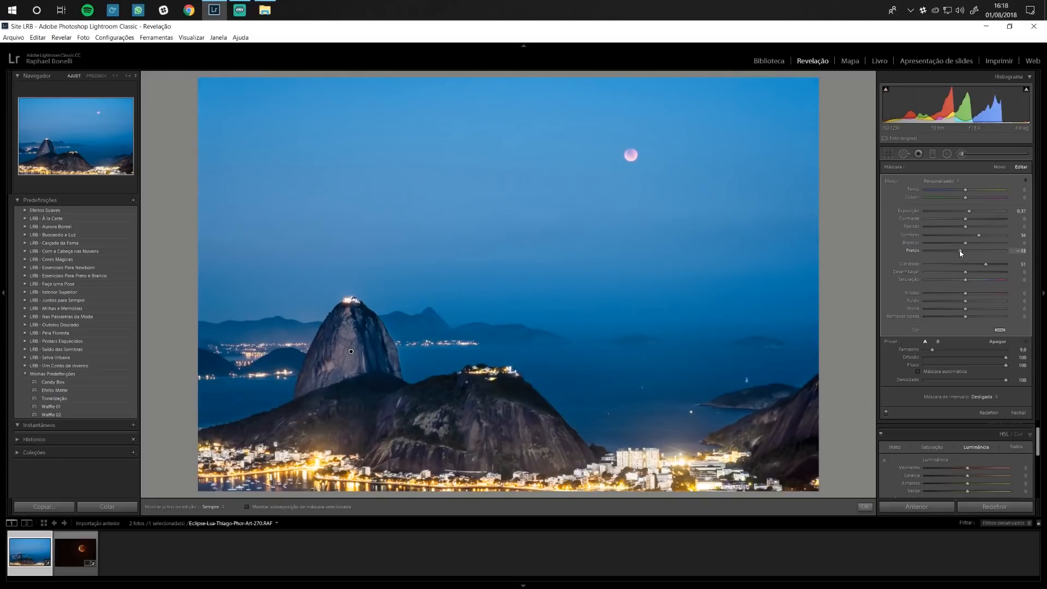
Compare the landscape with and without the mountain brush adjustment.
left_click(885, 412)
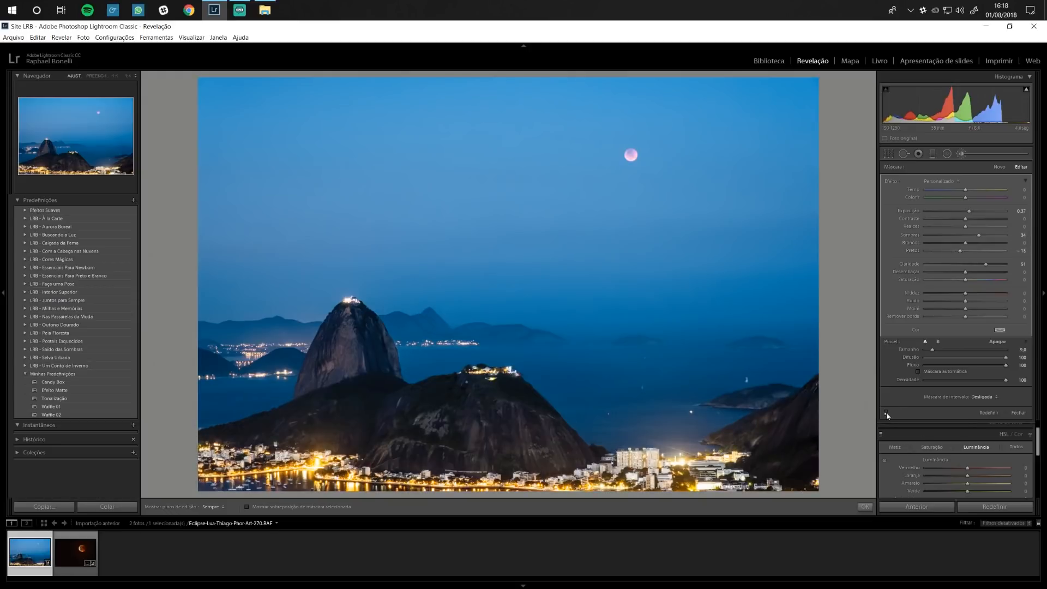
left_click(885, 412)
left_click(885, 412)
left_click(885, 412)
left_click(886, 412)
left_click(885, 412)
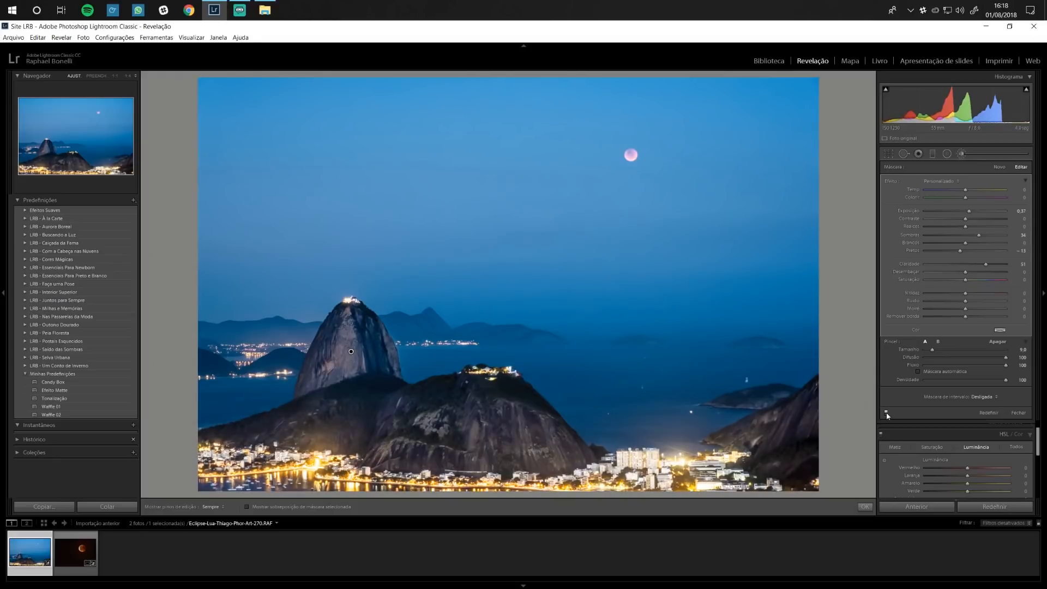
Erase parts of the mountain brush mask with a smaller eraser at flow 40.
left_click(996, 342)
key("a")
key("4")
key("bracketleft")
key("h")
key("h")
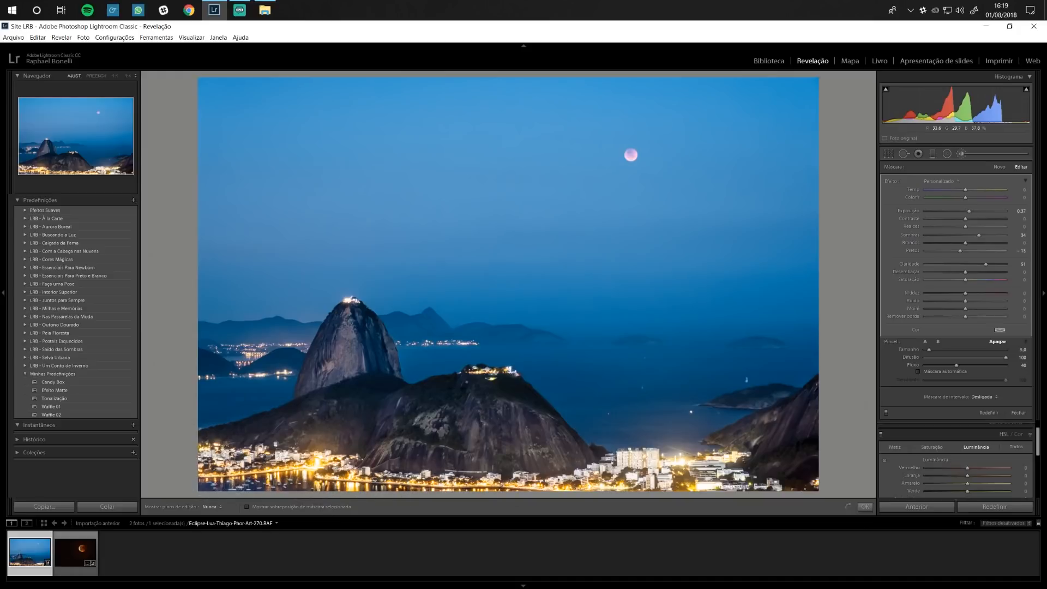
key("h")
Compare the landscape with and without the refined brush mask, and close the Adjustment Brush.
left_click(885, 410)
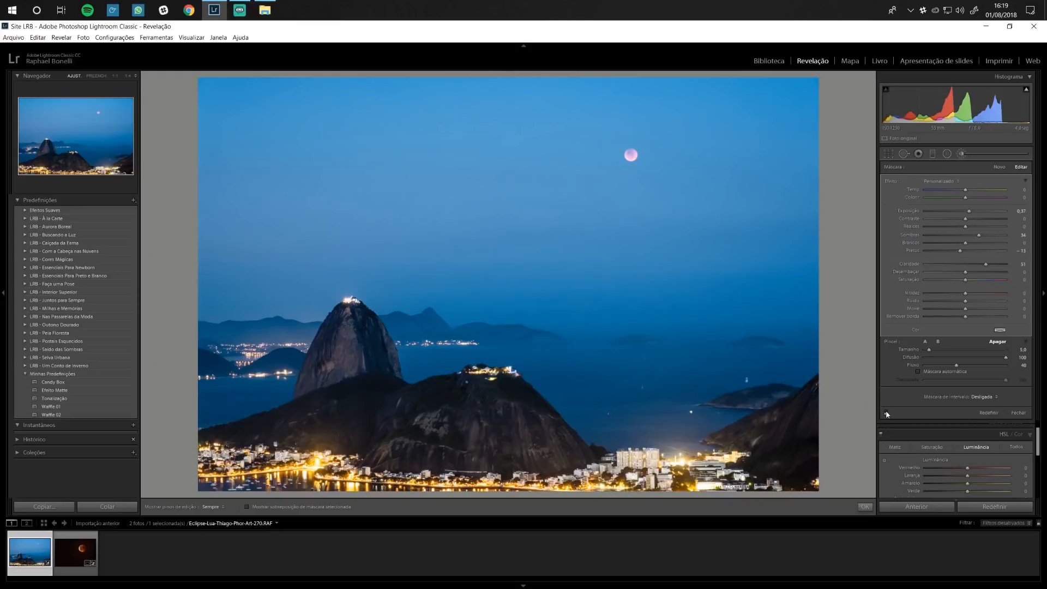
left_click(885, 412)
left_click(885, 412)
left_click(886, 412)
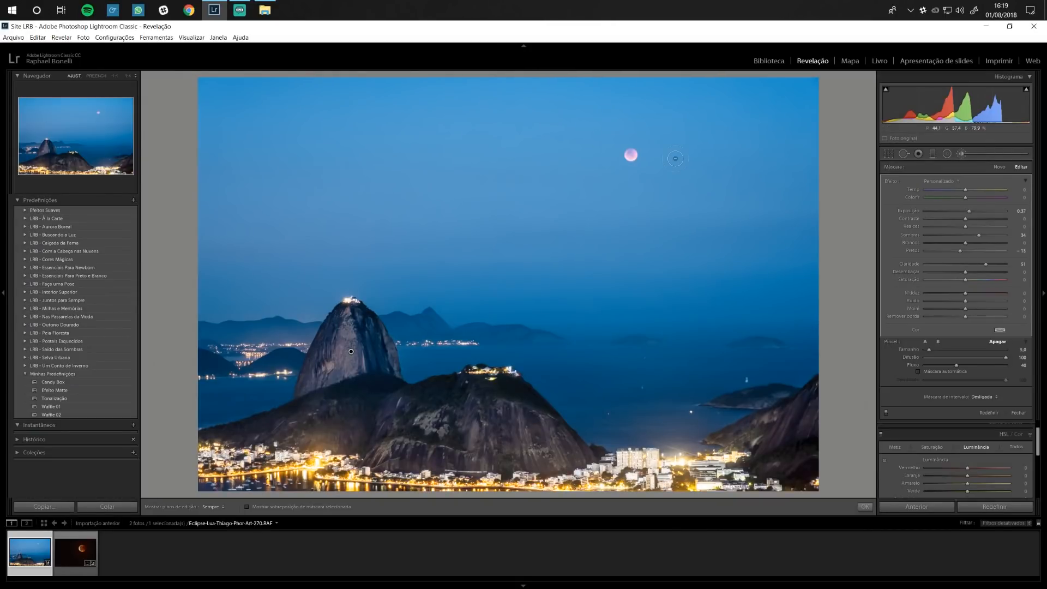
left_click(970, 158)
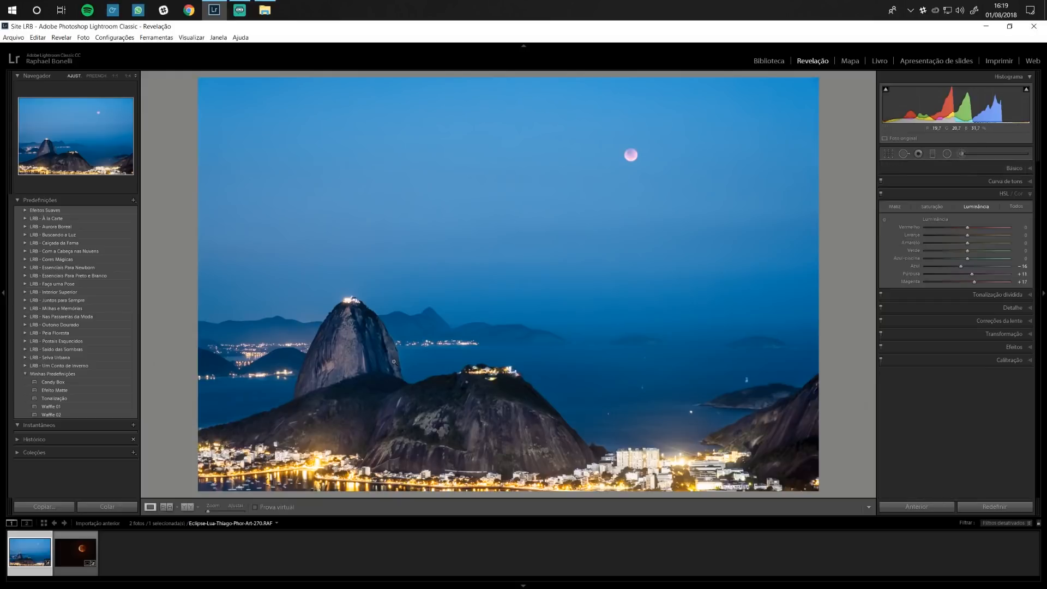
Inspect the rocky peak at full size and set the sharpening radius to 1.1 using the grayscale preview.
left_click(393, 361)
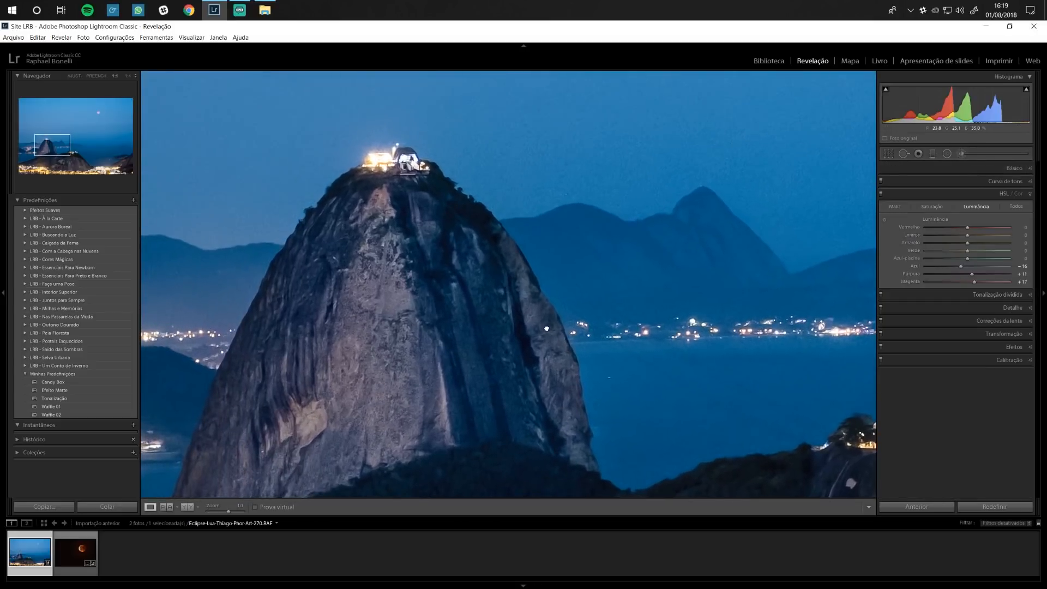
left_click_drag(546, 329, 554, 299)
left_click_drag(440, 175, 445, 198)
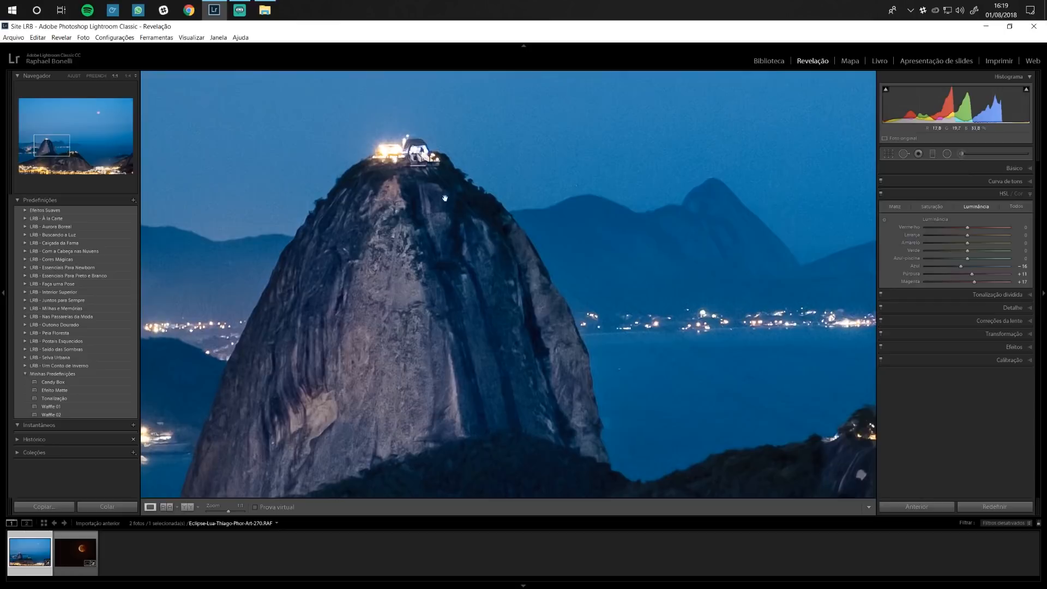
left_click(1030, 309)
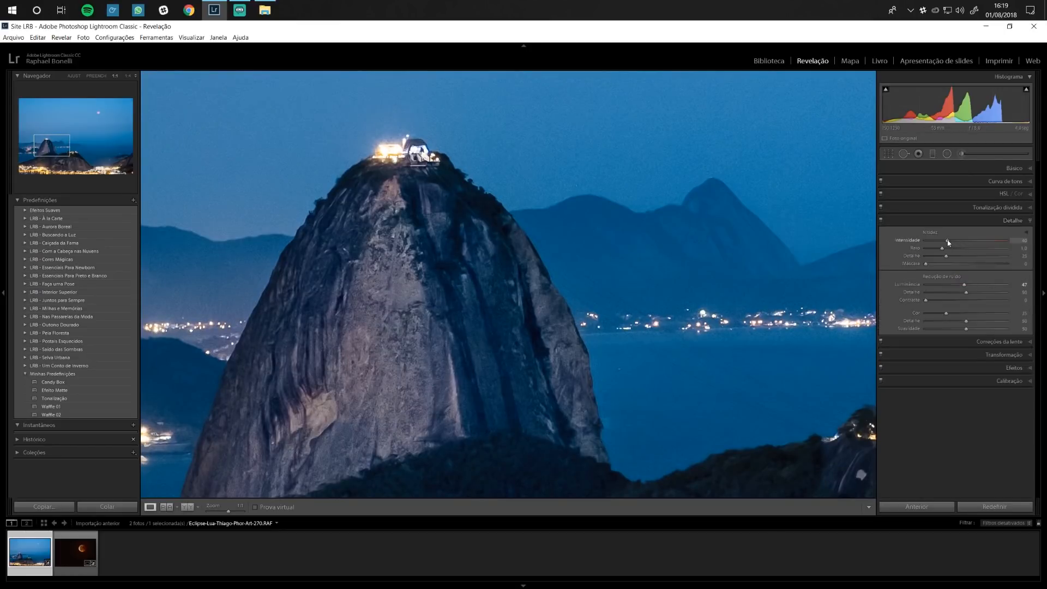
key("alt")
left_click(943, 252, "alt")
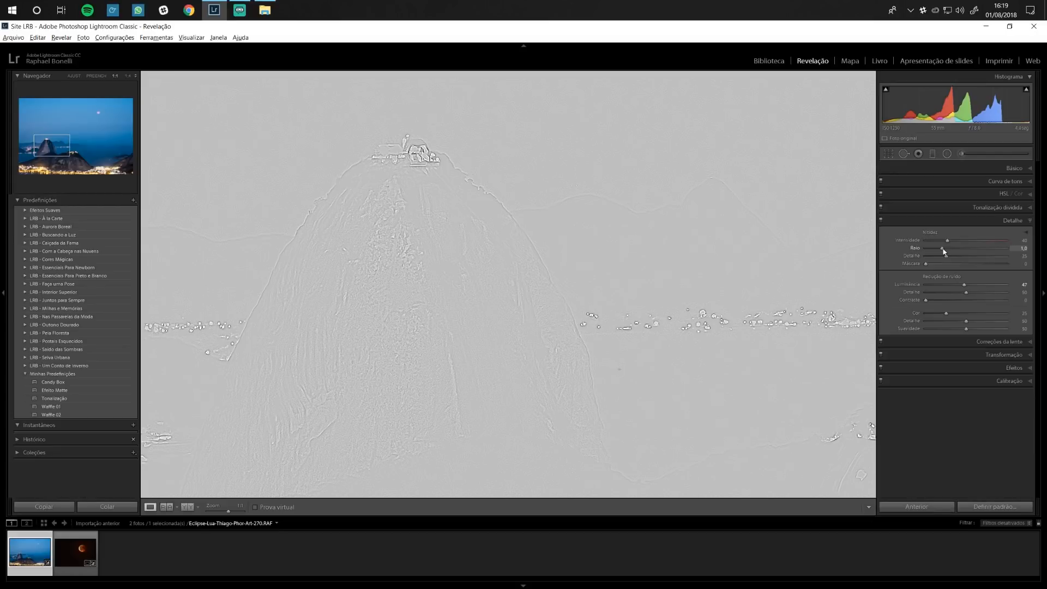
left_click_drag(943, 252, 947, 250)
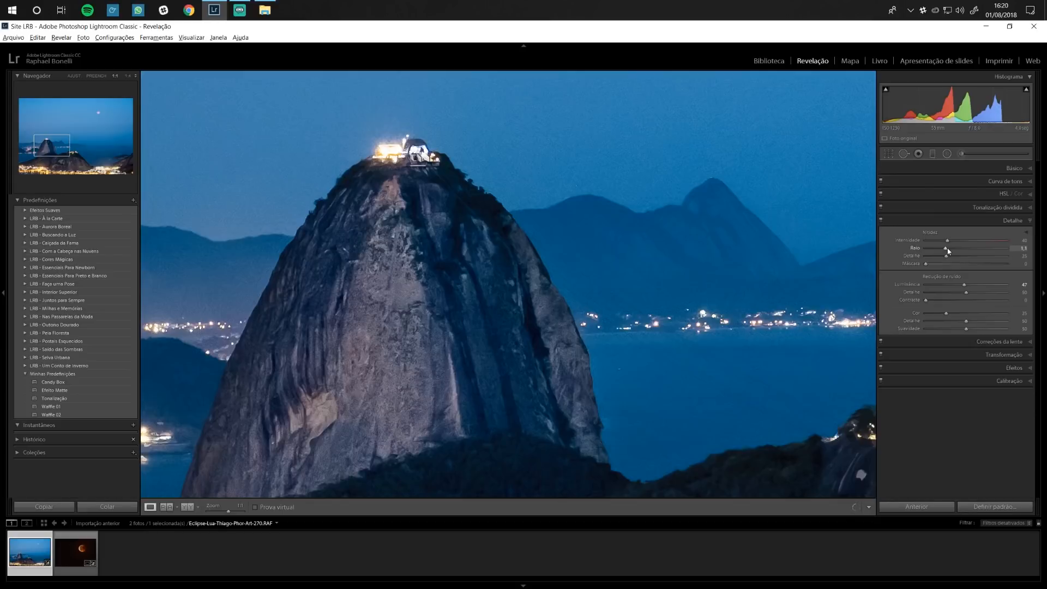
Set the sharpening amount to 70 while previewing the photo in black and white.
key("alt")
left_click(946, 241, "alt")
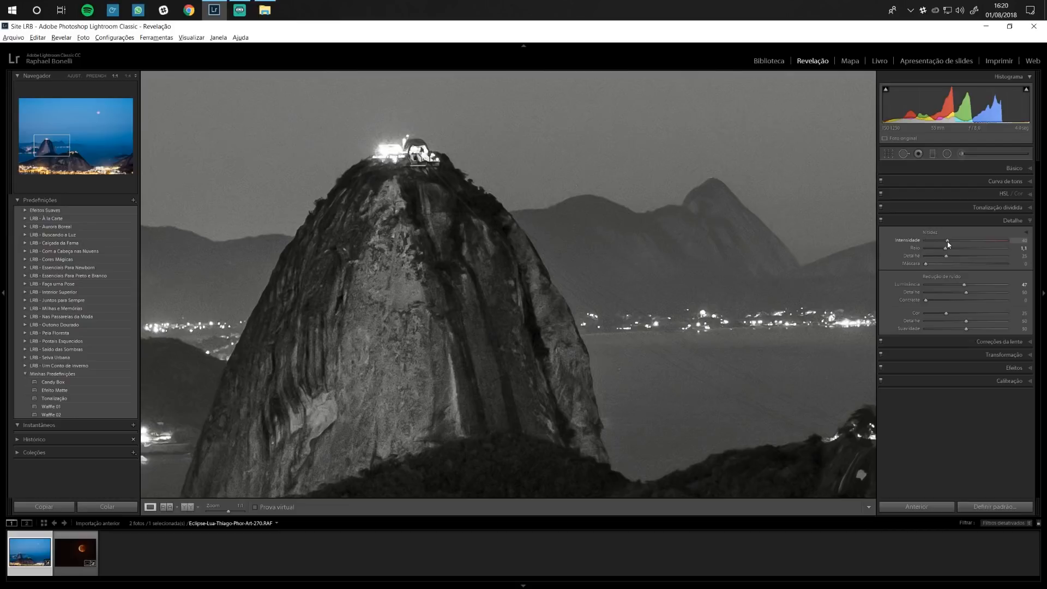
left_click_drag(950, 242, 963, 243)
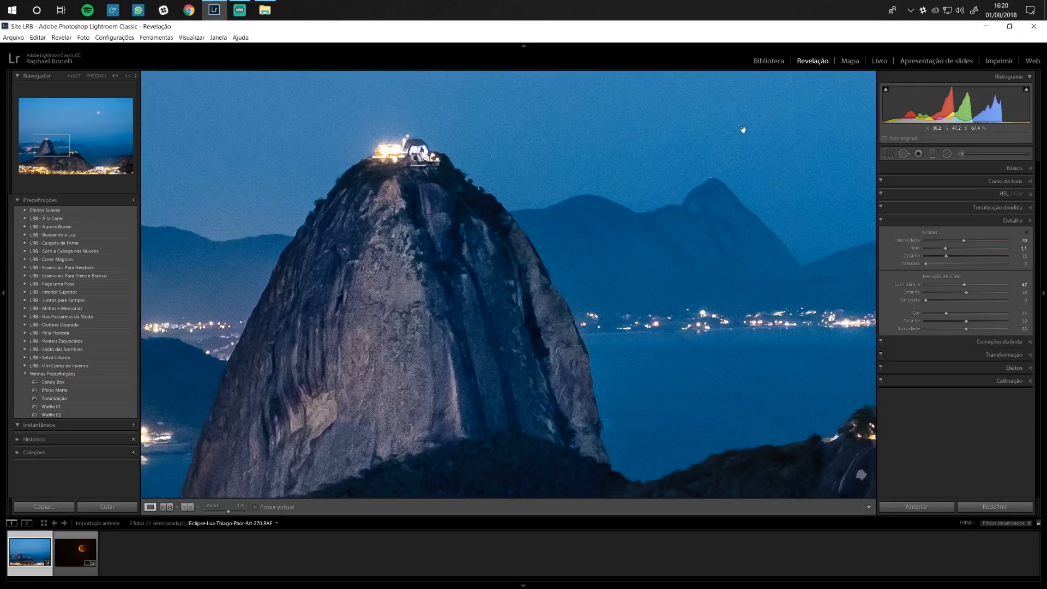
Set the sharpening masking to 88 with the mask preview, limiting sharpening to the mountain's edges and the lights.
key("alt")
left_click_drag(925, 263, 940, 266)
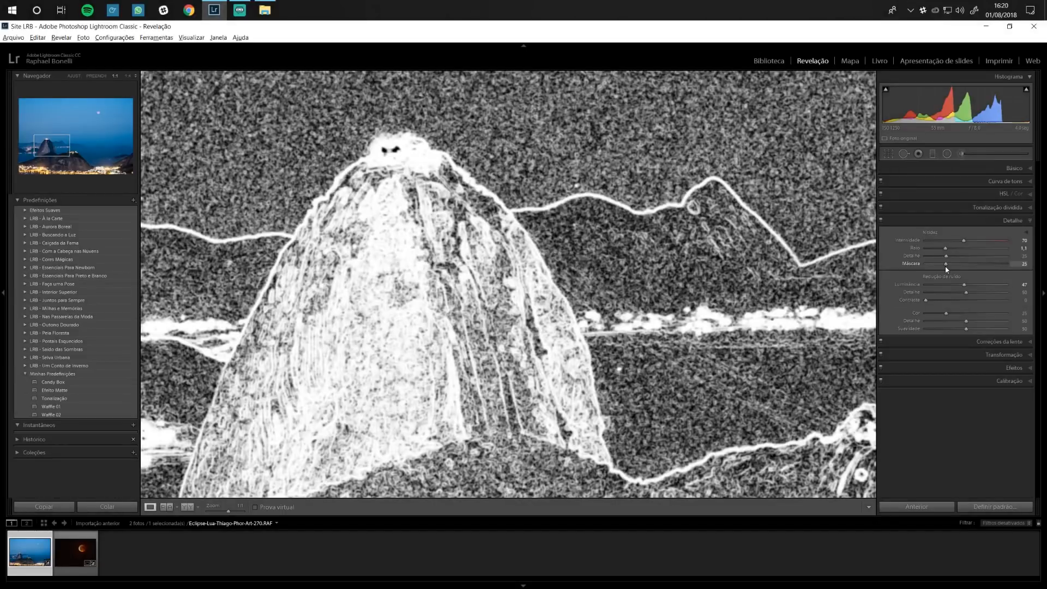
left_click_drag(946, 267, 995, 267)
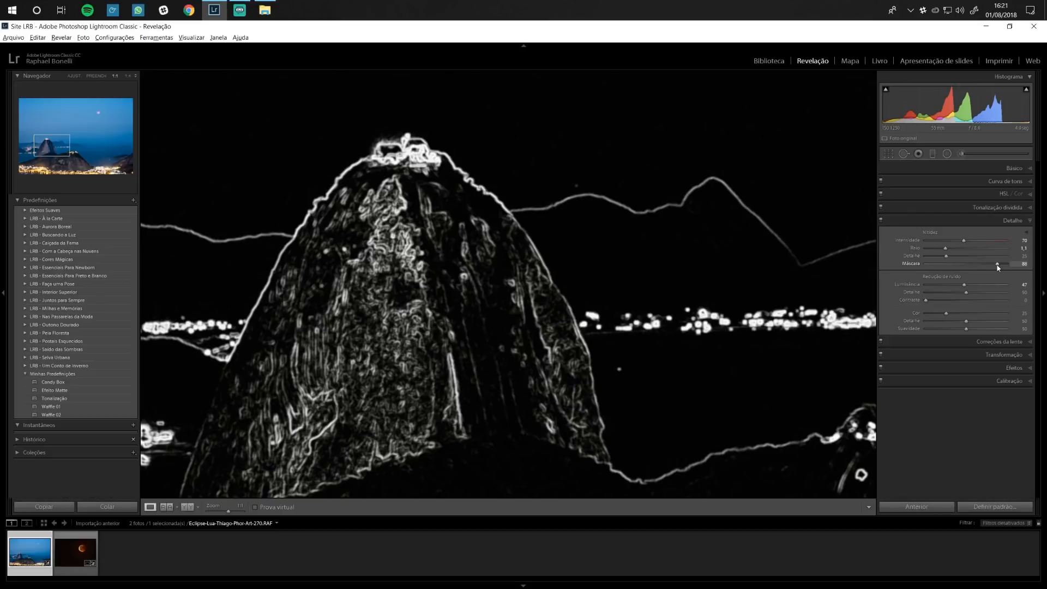
Recheck the sharpening mask on the rocky peak and compare the whole landscape before and after all edits.
left_click_drag(998, 267, 998, 266)
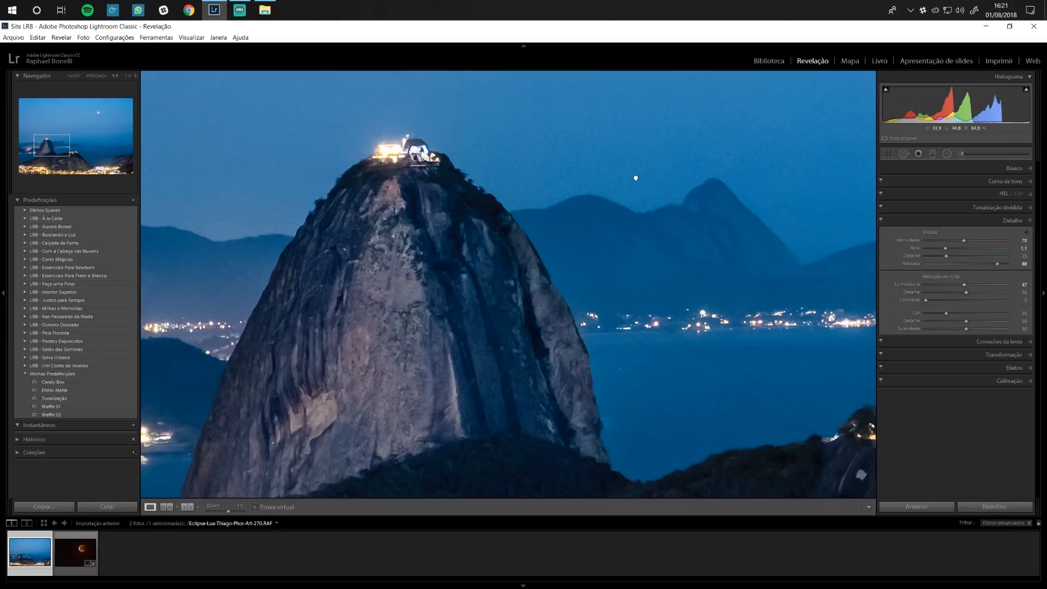
key("z")
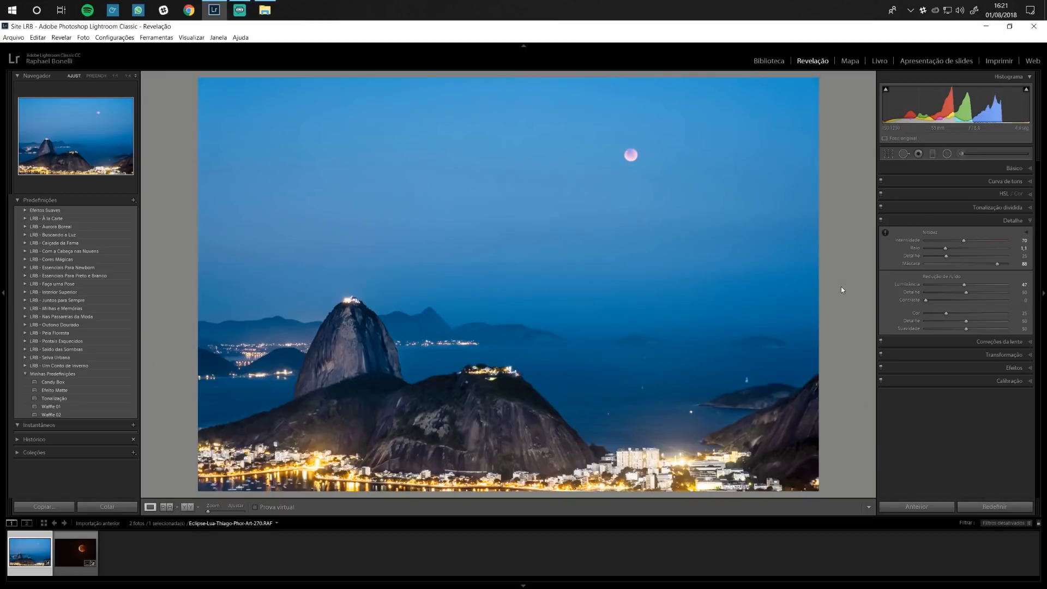
key("backslash")
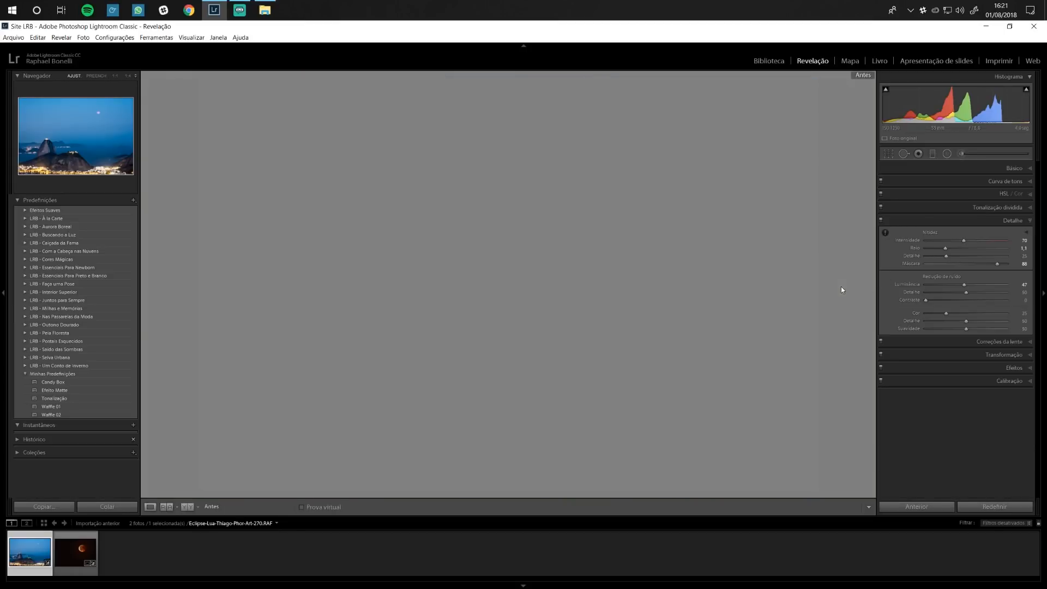
key("backslash")
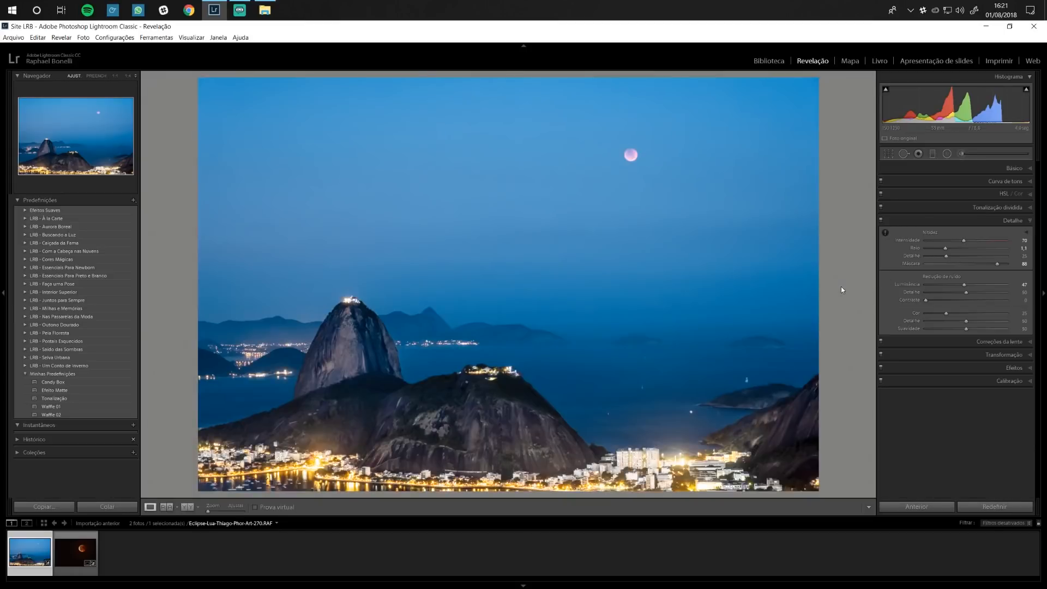
key("backslash")
key("backslash")
key("backslash")
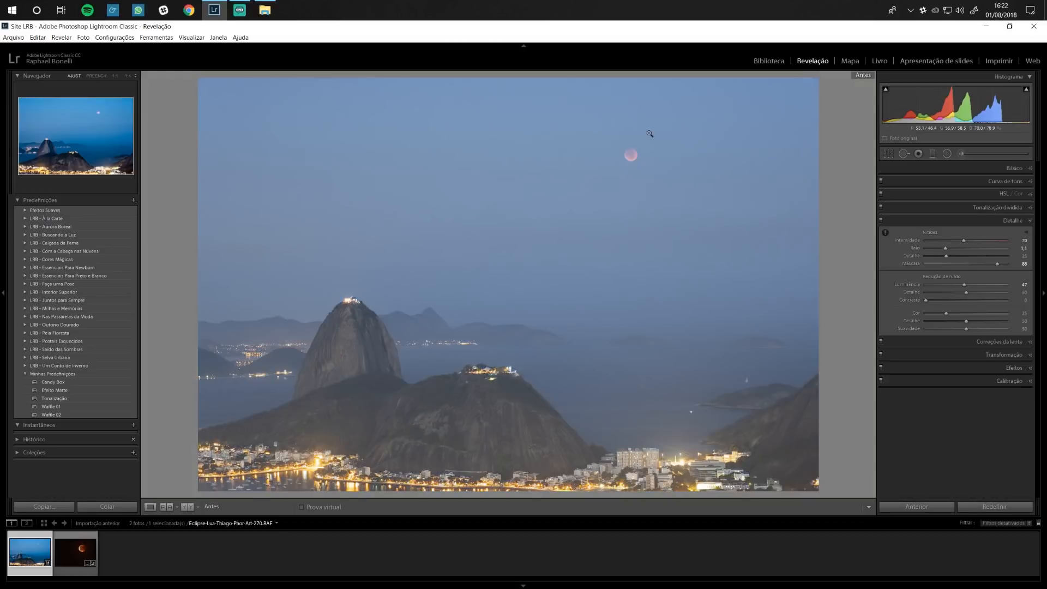
key("backslash")
key("backslash")
key("backslash")
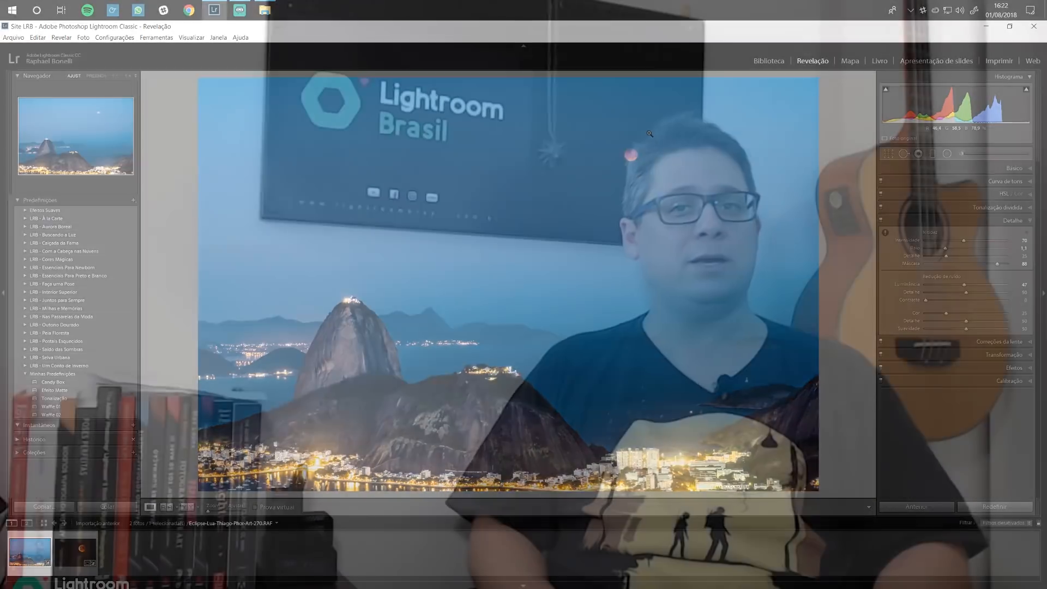